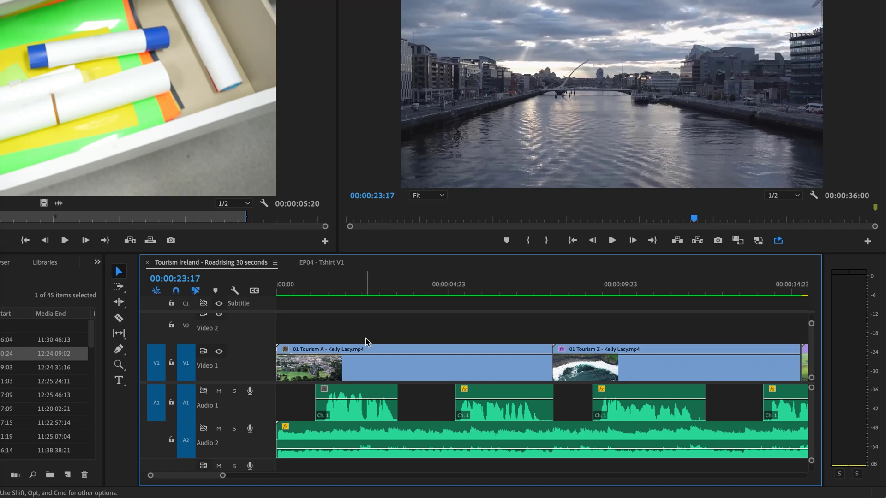
Collapse all timeline tracks to minimum height so the four video and three audio tracks fit.
{"action": "scroll", "coordinate": [314, 328], "scroll_direction": "up", "scroll_amount": 3}
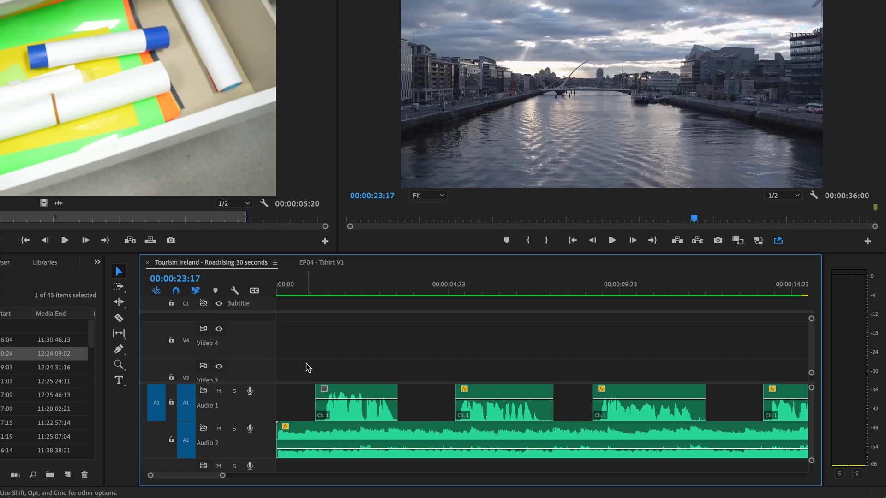
{"action": "scroll", "coordinate": [306, 366], "scroll_direction": "down", "scroll_amount": 3}
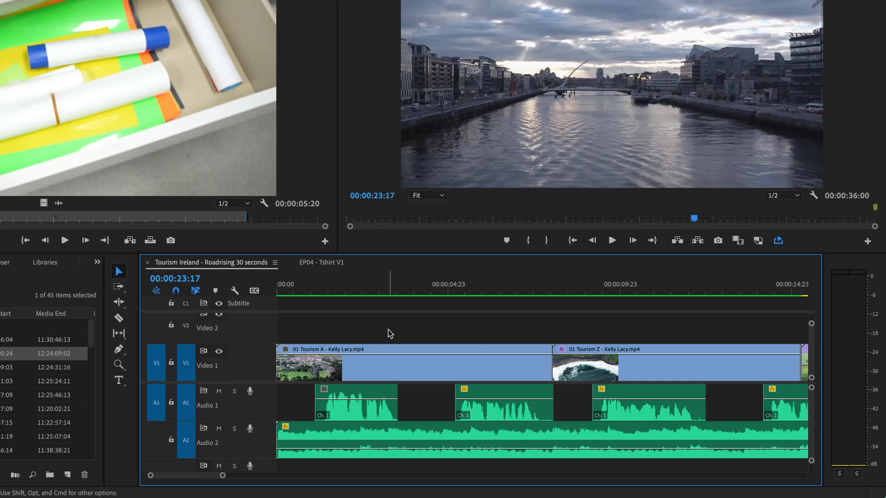
{"action": "key", "text": "shift+minus"}
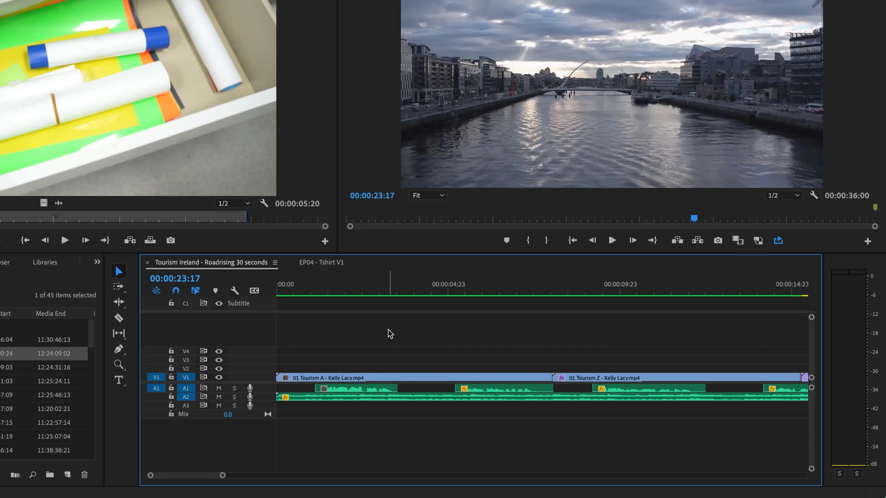
{"action": "key", "text": "shift+equal"}
{"action": "key", "text": "shift+minus"}
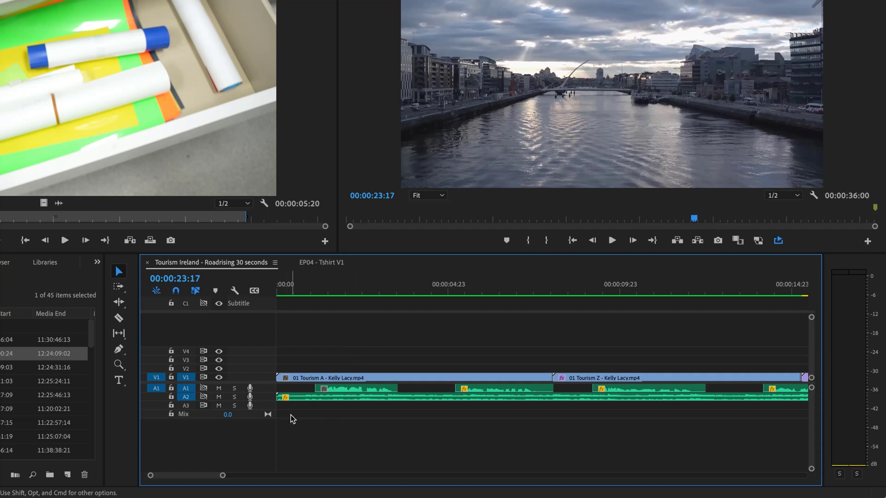
Delete all empty video and audio tracks, removing V3, V4 and A3 from the sequence.
{"action": "right_click", "coordinate": [265, 343]}
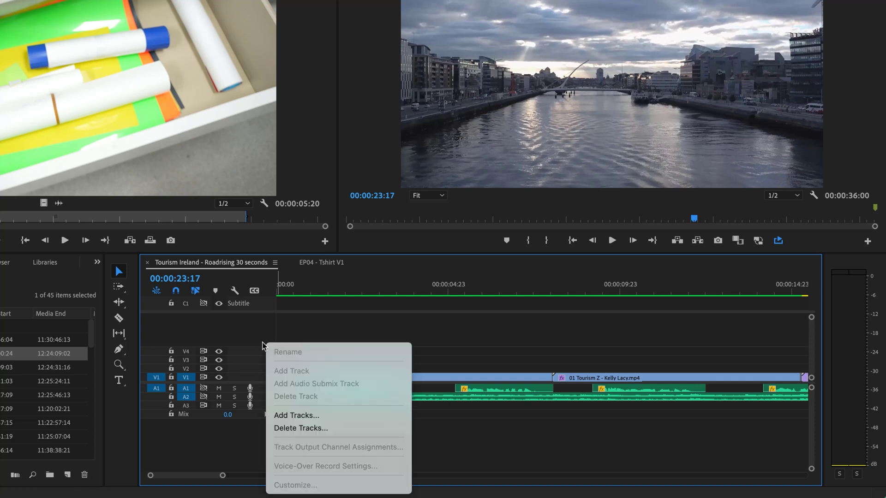
{"action": "right_click", "coordinate": [262, 353]}
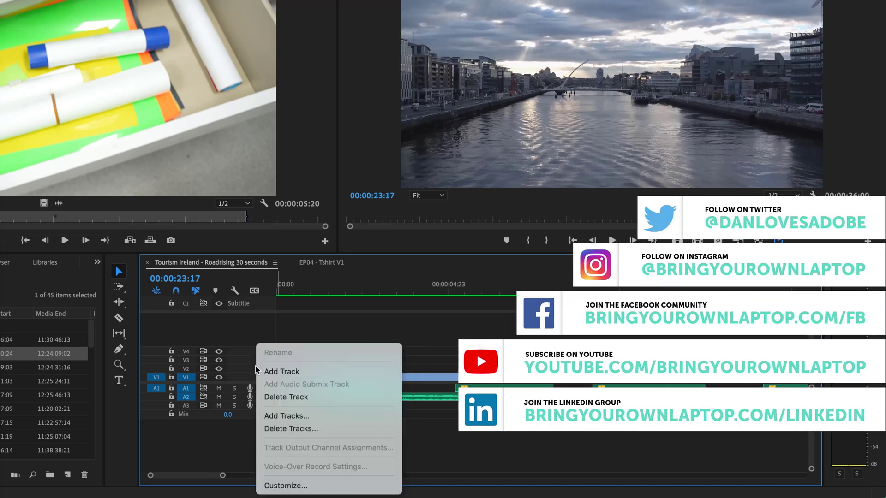
{"action": "left_click", "coordinate": [262, 339]}
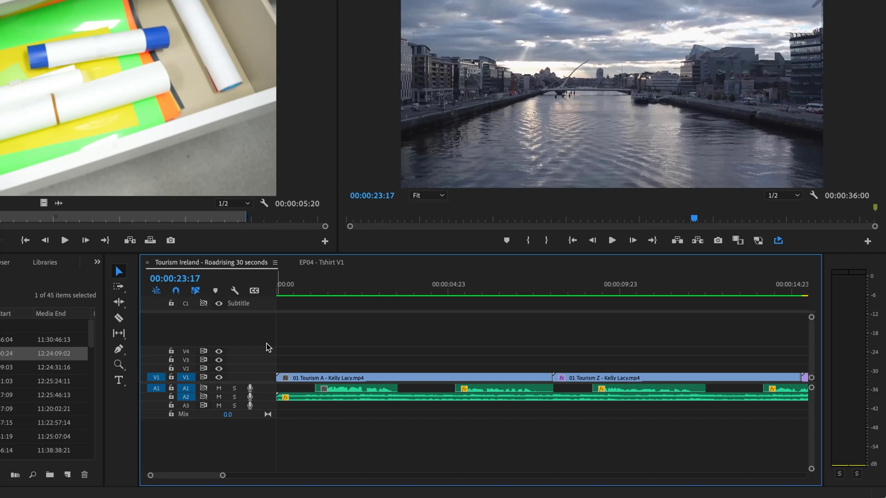
{"action": "right_click", "coordinate": [267, 361]}
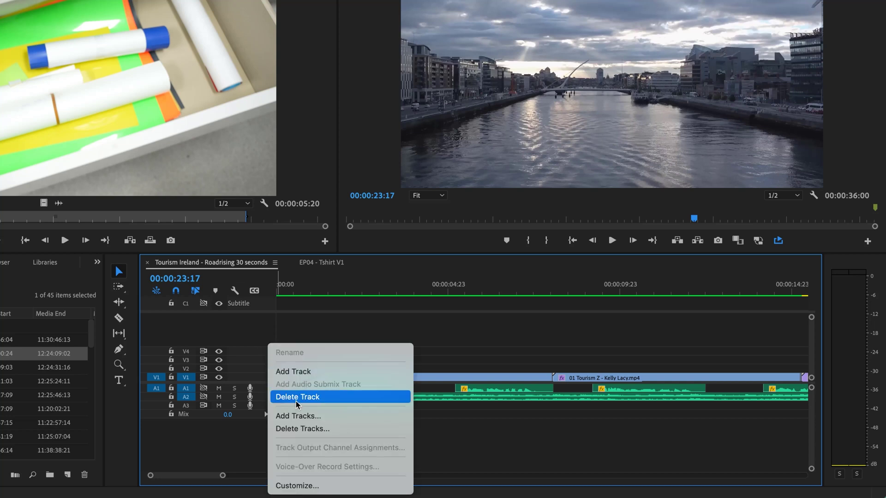
{"action": "left_click", "coordinate": [297, 429]}
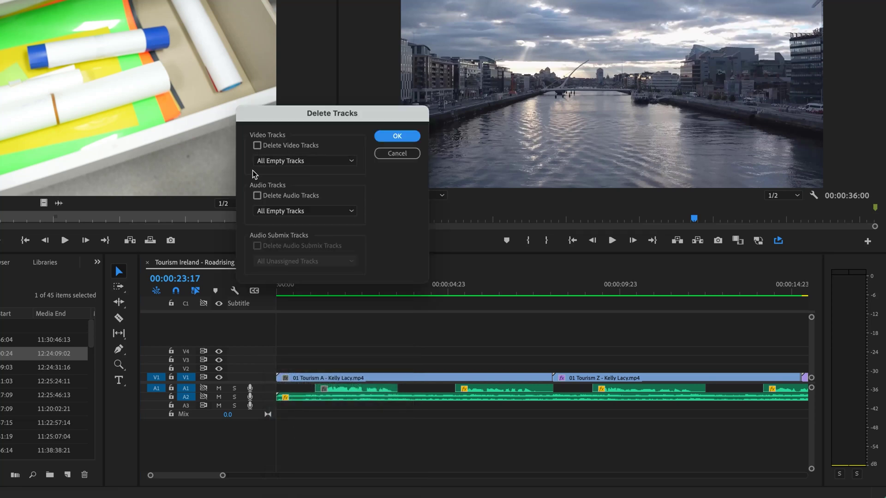
{"action": "left_click", "coordinate": [257, 145]}
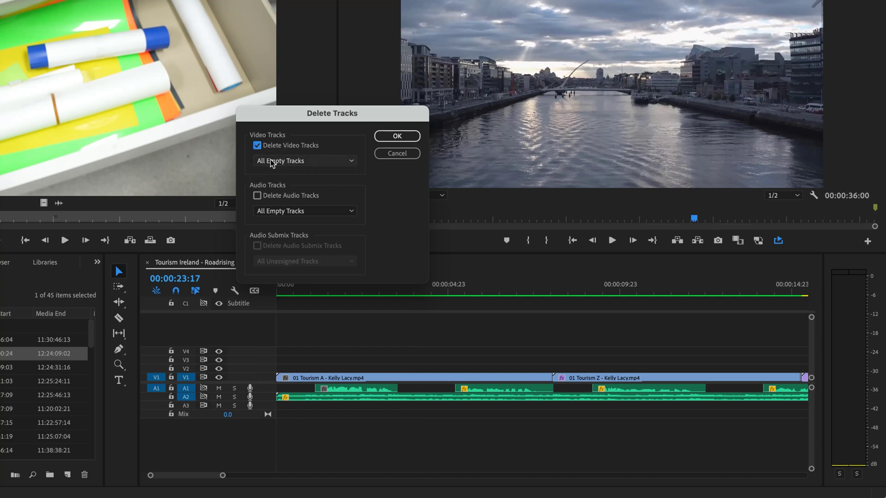
{"action": "left_click", "coordinate": [258, 196]}
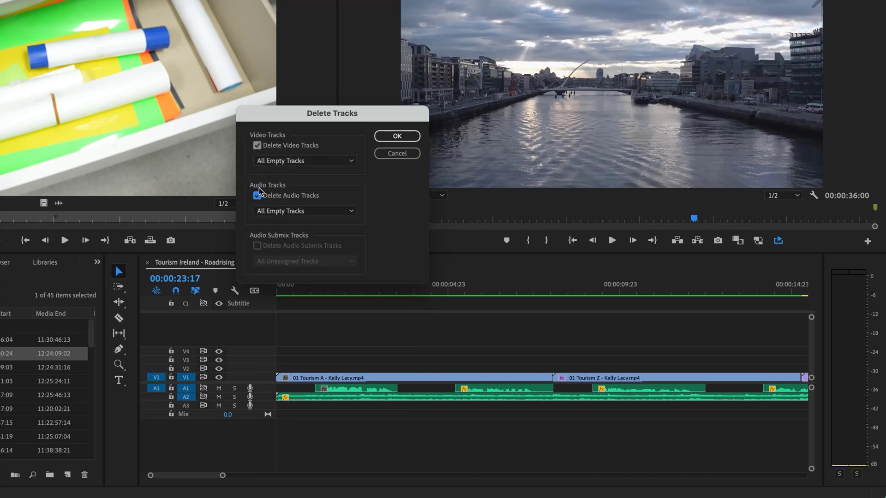
{"action": "left_click", "coordinate": [396, 137]}
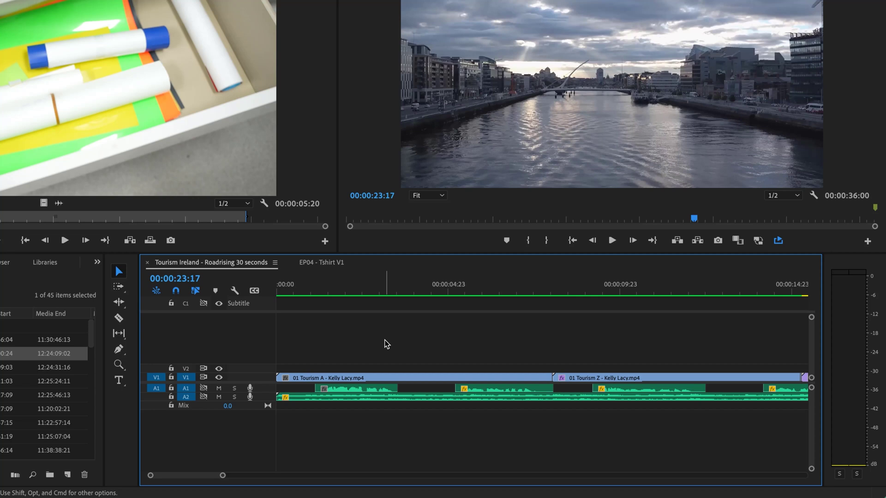
Zoom to fit the full sequence and set the video tracks to a compact, slightly taller height.
{"action": "key", "text": "backslash"}
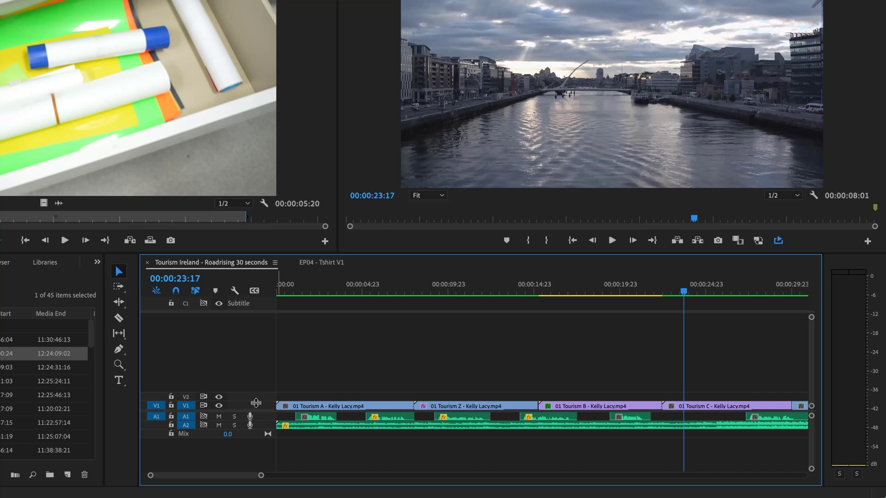
{"action": "left_click_drag", "start_coordinate": [255, 403], "coordinate": [256, 402]}
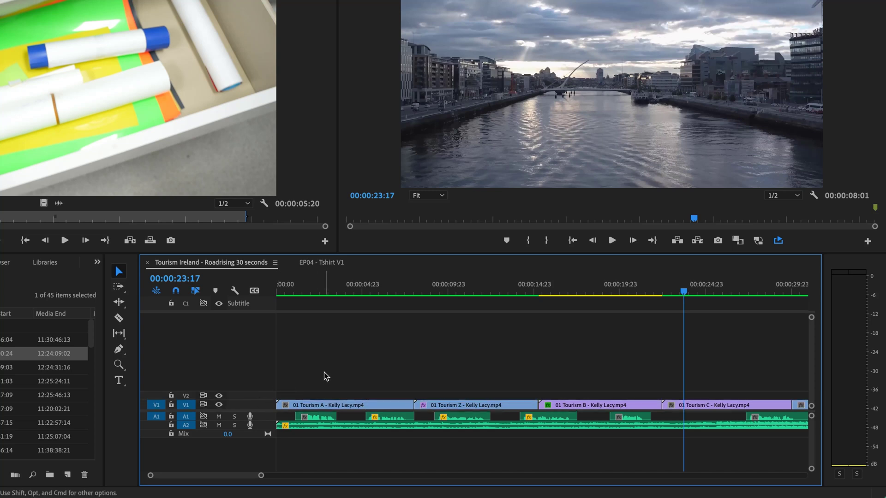
{"action": "key", "text": "super+equal"}
{"action": "key", "text": "super+equal"}
{"action": "key", "text": "super+equal"}
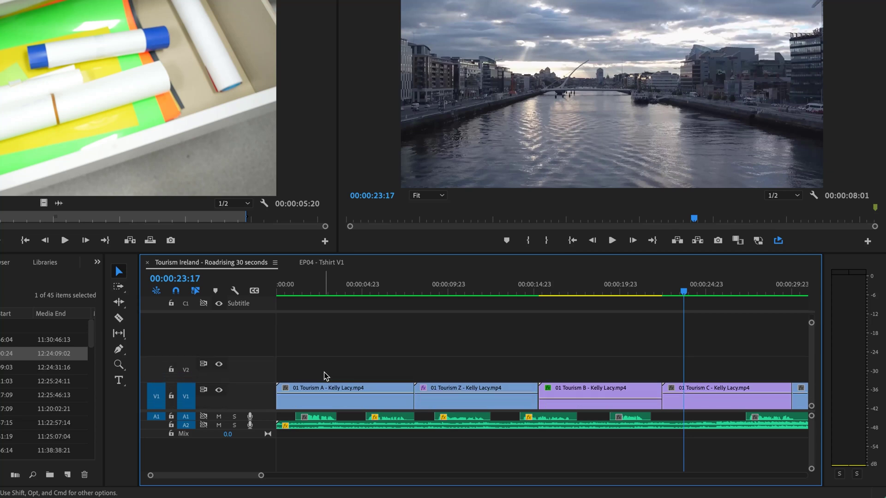
{"action": "key", "text": "super+equal"}
{"action": "key", "text": "super+minus"}
{"action": "key", "text": "super+minus"}
{"action": "key", "text": "super+minus"}
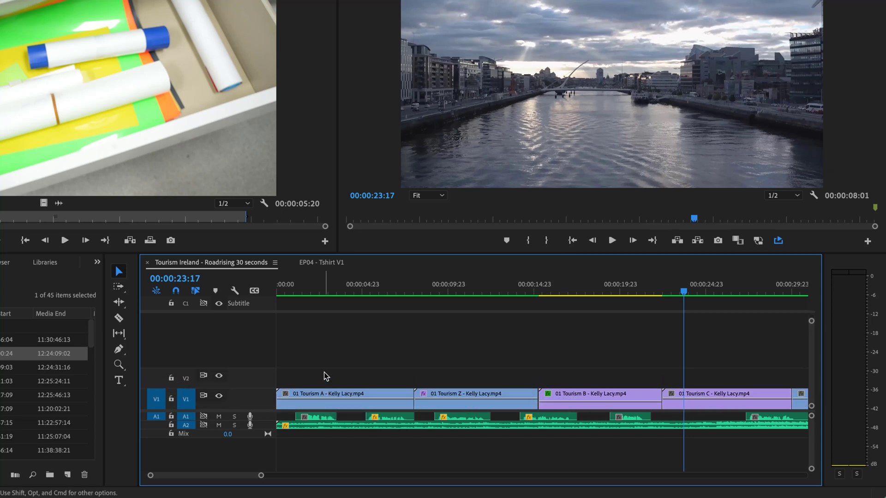
{"action": "key", "text": "super+minus"}
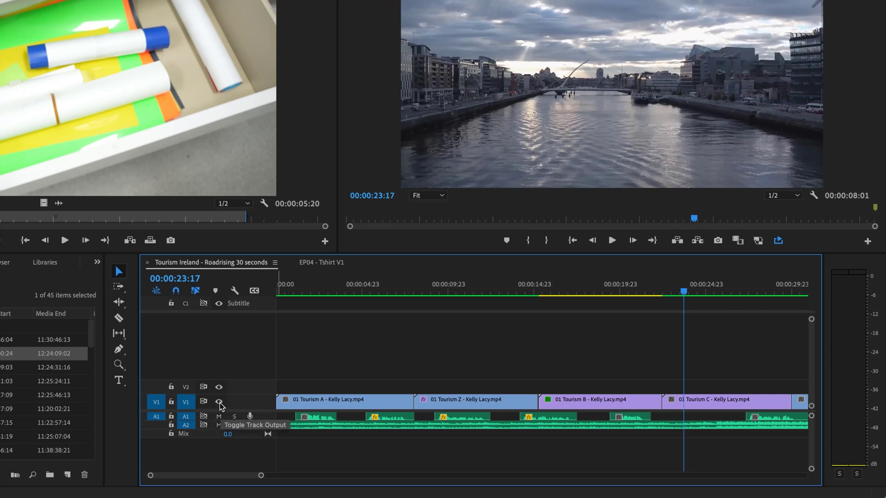
Customize the Video 1 header layout, repositioning the track output, track name and sync lock toggles.
{"action": "right_click", "coordinate": [258, 401]}
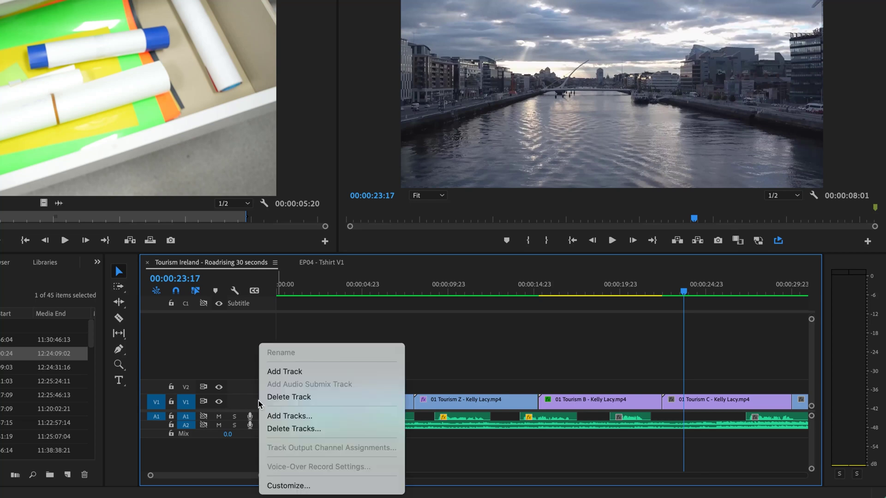
{"action": "left_click", "coordinate": [288, 486]}
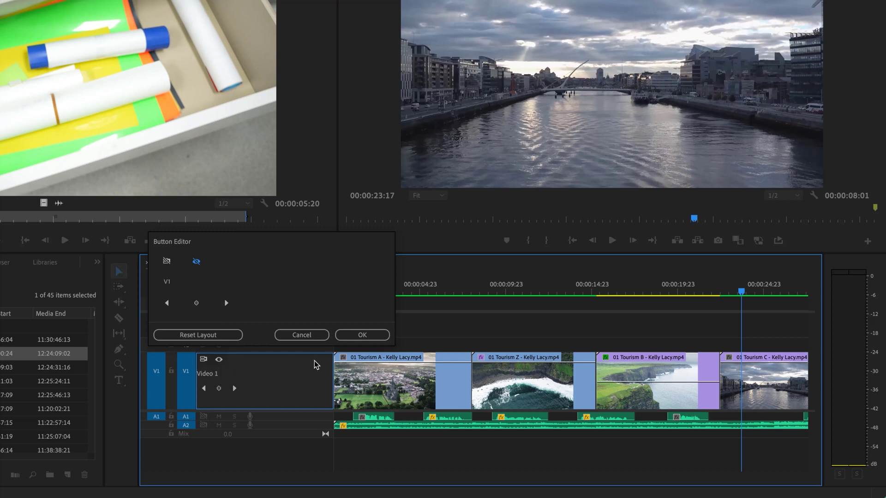
{"action": "left_click", "coordinate": [220, 362]}
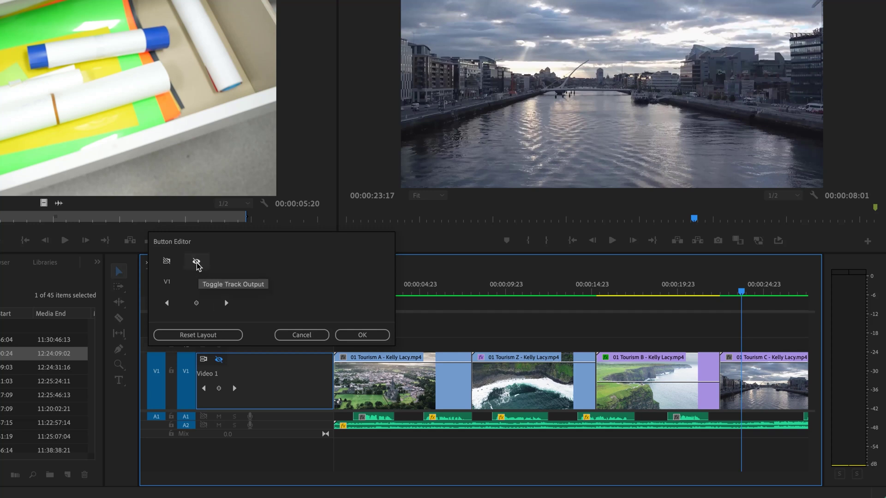
{"action": "left_click_drag", "start_coordinate": [197, 266], "coordinate": [246, 376]}
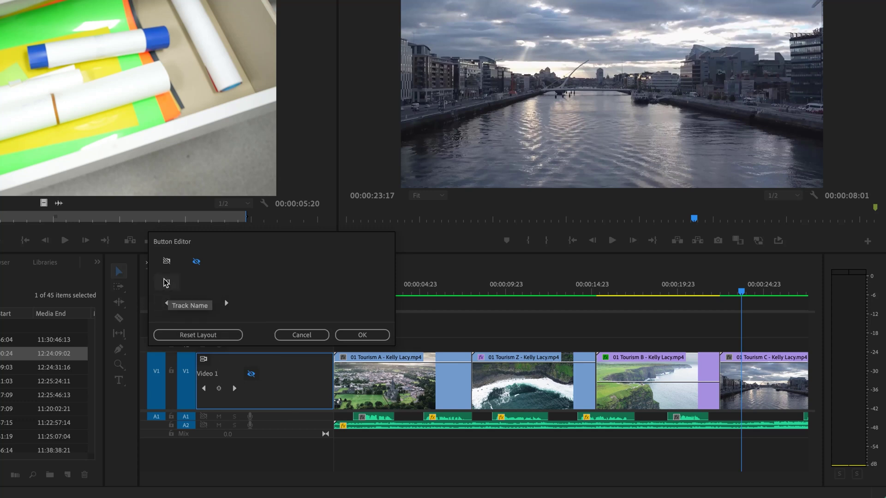
{"action": "left_click_drag", "start_coordinate": [165, 280], "coordinate": [209, 360]}
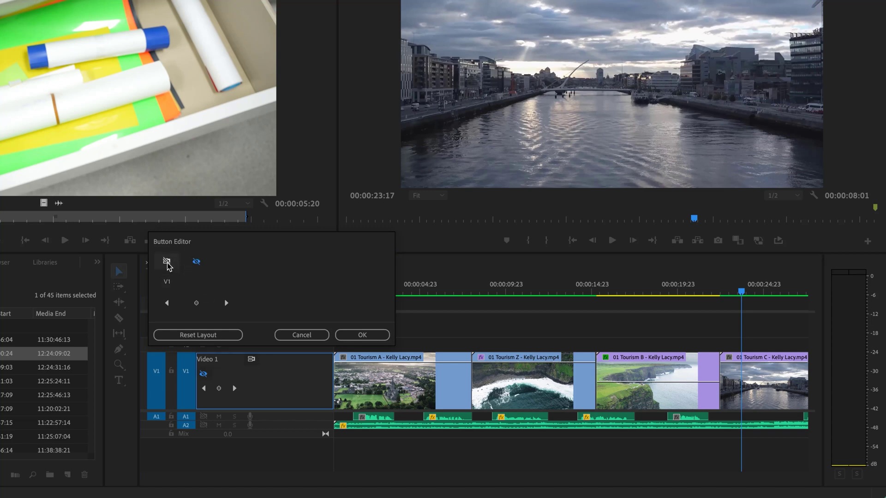
{"action": "left_click_drag", "start_coordinate": [177, 268], "coordinate": [221, 375]}
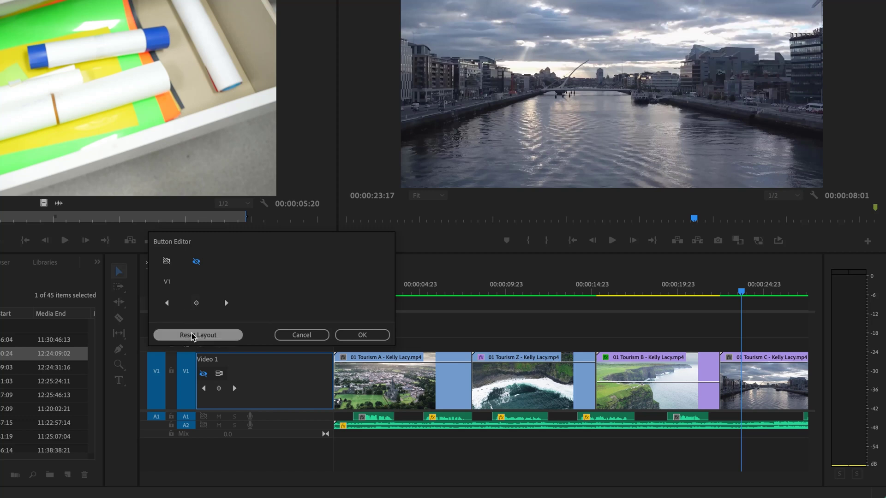
{"action": "left_click", "coordinate": [375, 335]}
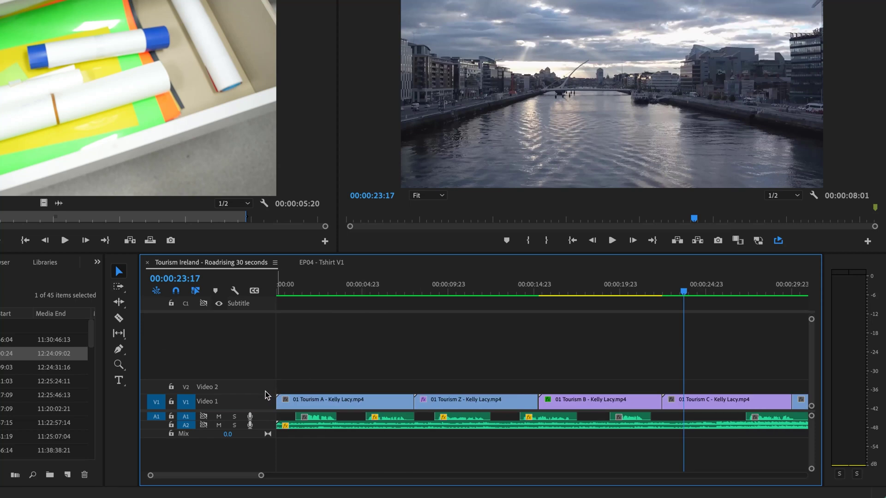
Resize the Video 1 track, settling it at a compact height.
{"action": "mouse_move", "coordinate": [266, 396]}
{"action": "left_mouse_down"}
{"action": "mouse_move", "coordinate": [269, 368]}
{"action": "mouse_move", "coordinate": [268, 397]}
{"action": "left_mouse_up"}
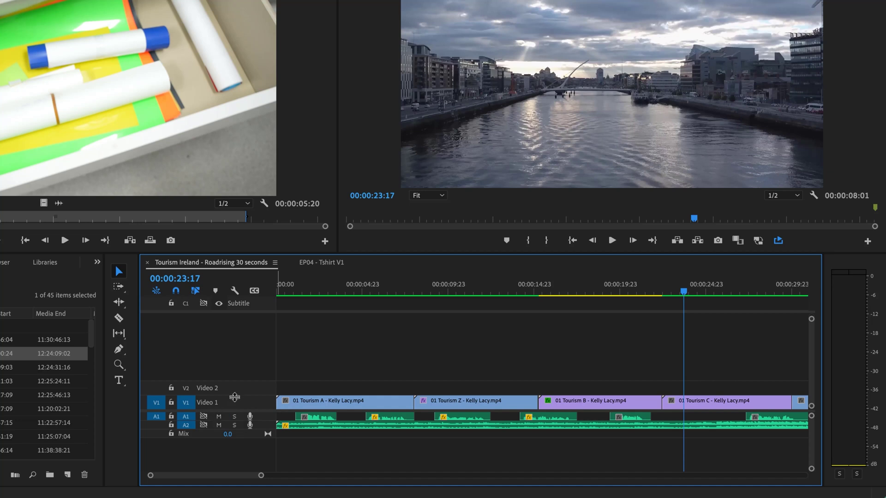
{"action": "left_click_drag", "start_coordinate": [234, 397], "coordinate": [233, 359]}
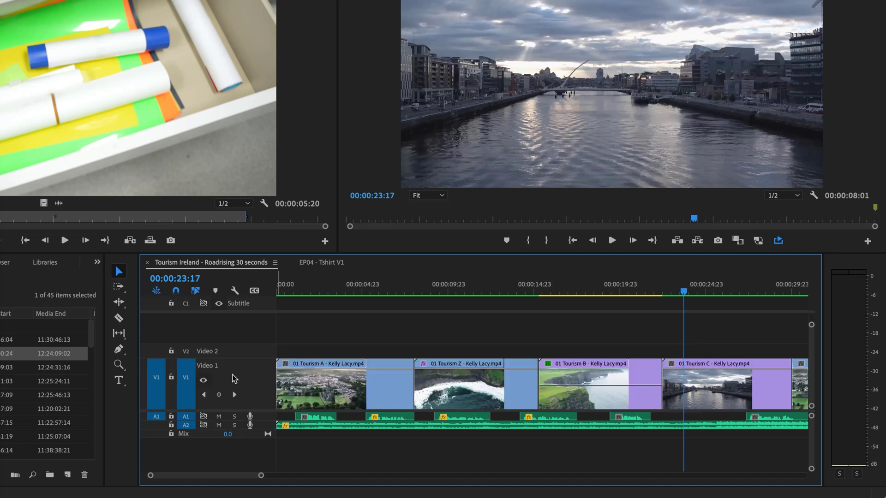
{"action": "right_click", "coordinate": [226, 370]}
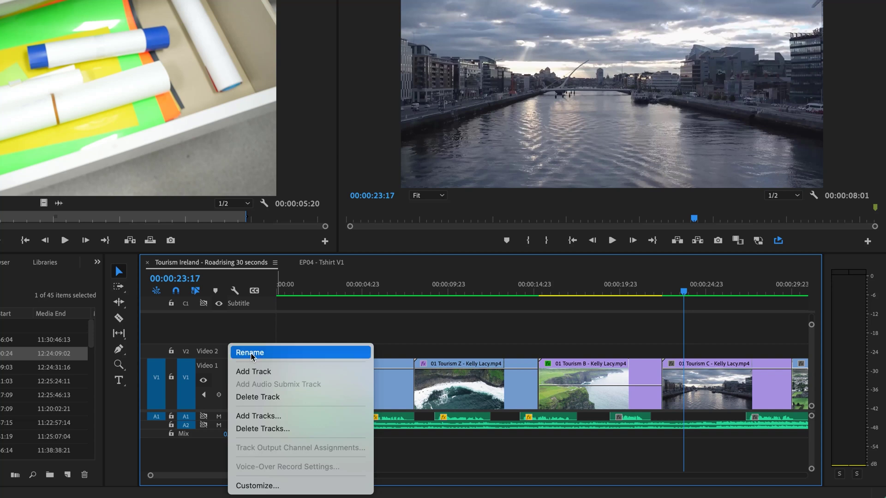
{"action": "left_click", "coordinate": [236, 357]}
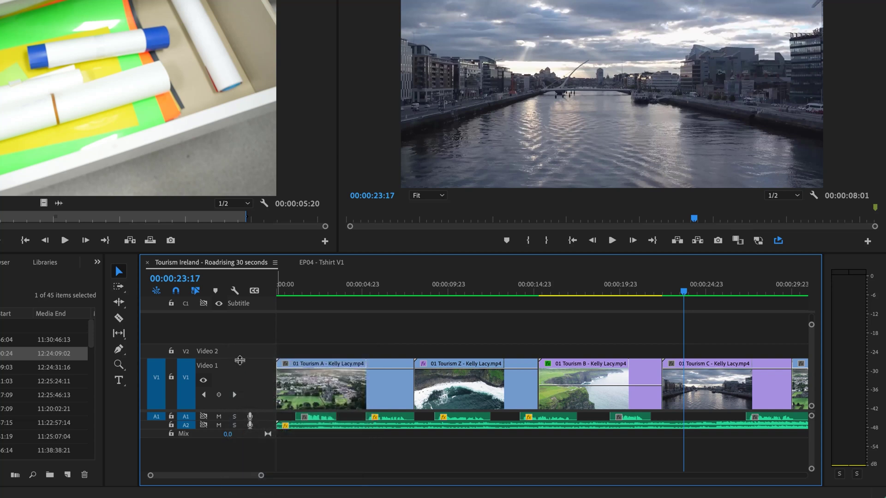
{"action": "left_click_drag", "start_coordinate": [239, 360], "coordinate": [241, 397]}
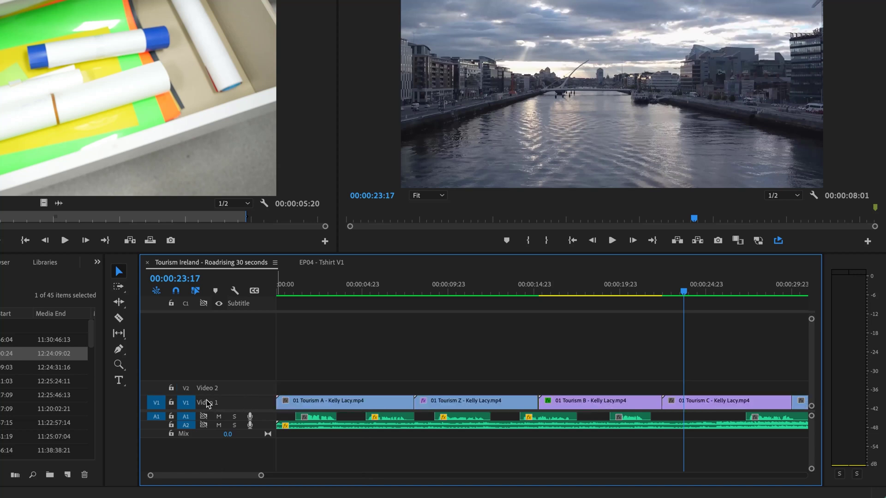
Rename the Video 1 track to 'A Roll'.
{"action": "right_click", "coordinate": [235, 402]}
{"action": "left_click", "coordinate": [254, 353]}
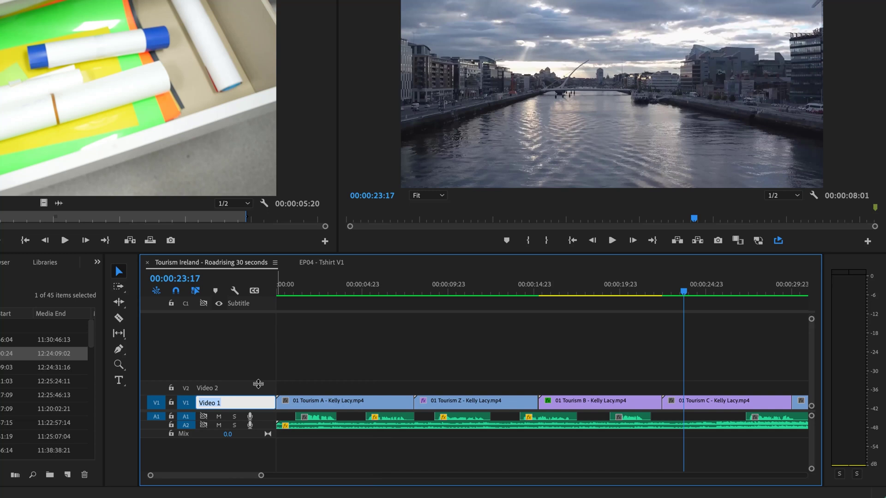
{"action": "type", "text": "A roll"}
{"action": "key", "text": "Return"}
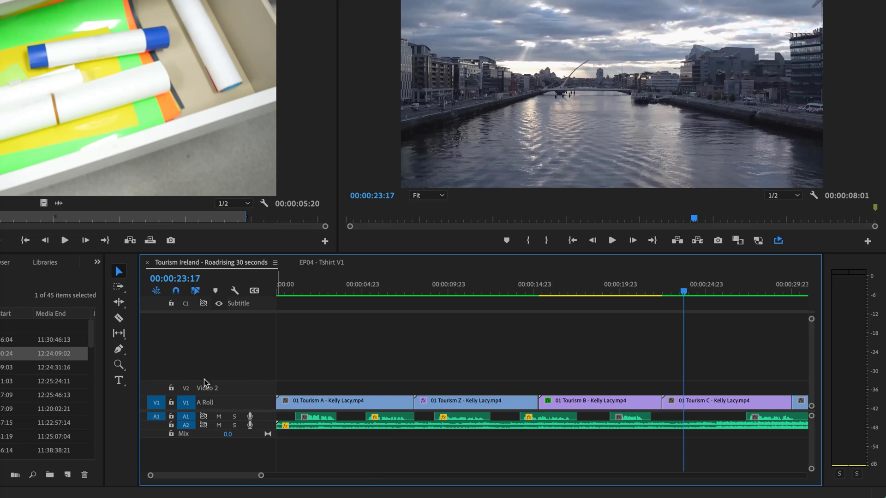
Rename the Video 2 track to 'B Roll' and fit the whole sequence in view.
{"action": "right_click", "coordinate": [223, 392]}
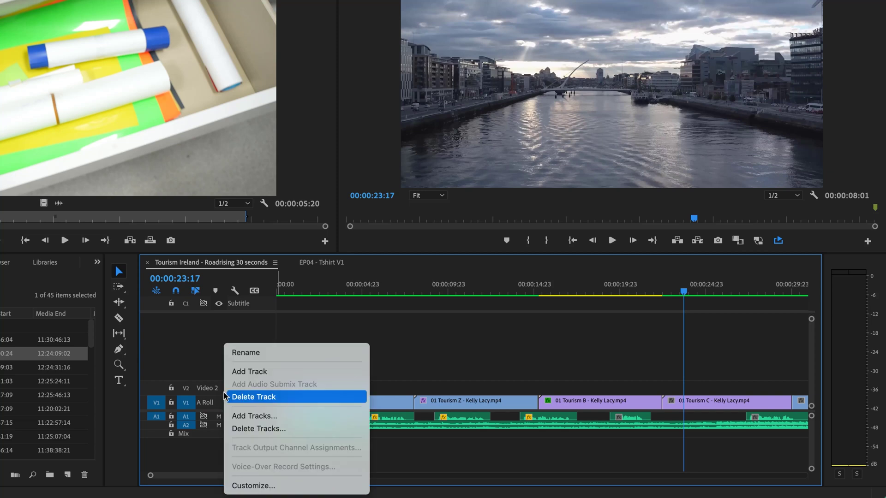
{"action": "left_click", "coordinate": [310, 353]}
{"action": "type", "text": "B"}
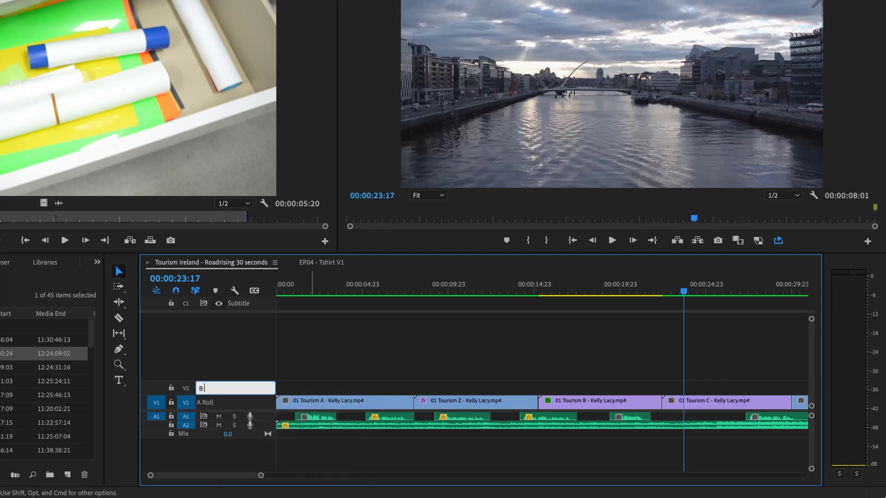
{"action": "type", "text": "0B rol"}
{"action": "type", "text": " Ro"}
{"action": "type", "text": "ll"}
{"action": "key", "text": "Return"}
{"action": "key", "text": "minus"}
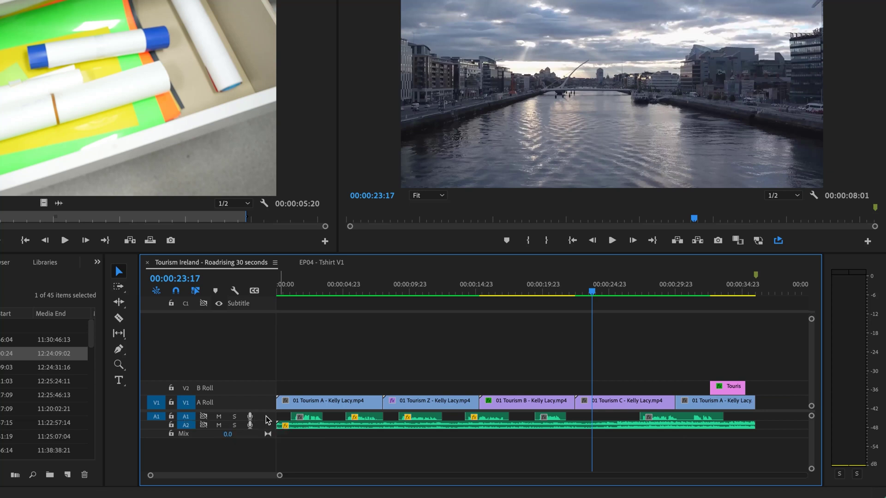
Customize the Audio 1 header with solo, track name, mute, voice-over record and sync lock buttons.
{"action": "right_click", "coordinate": [267, 416]}
{"action": "left_click", "coordinate": [291, 490]}
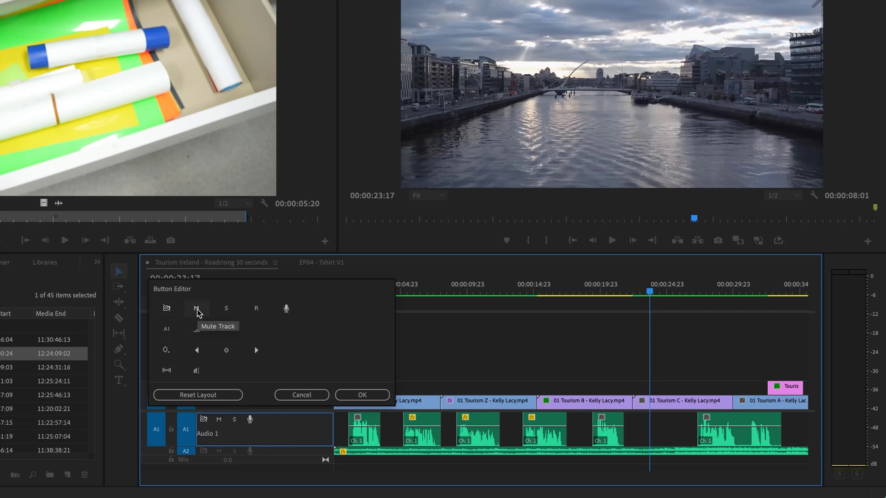
{"action": "left_click_drag", "start_coordinate": [227, 318], "coordinate": [245, 442]}
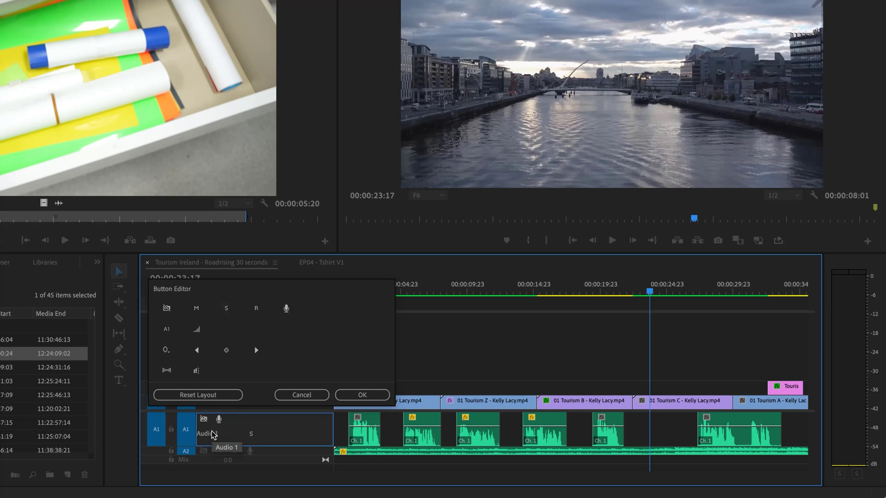
{"action": "left_click_drag", "start_coordinate": [170, 336], "coordinate": [170, 324]}
{"action": "left_click_drag", "start_coordinate": [208, 406], "coordinate": [240, 422]}
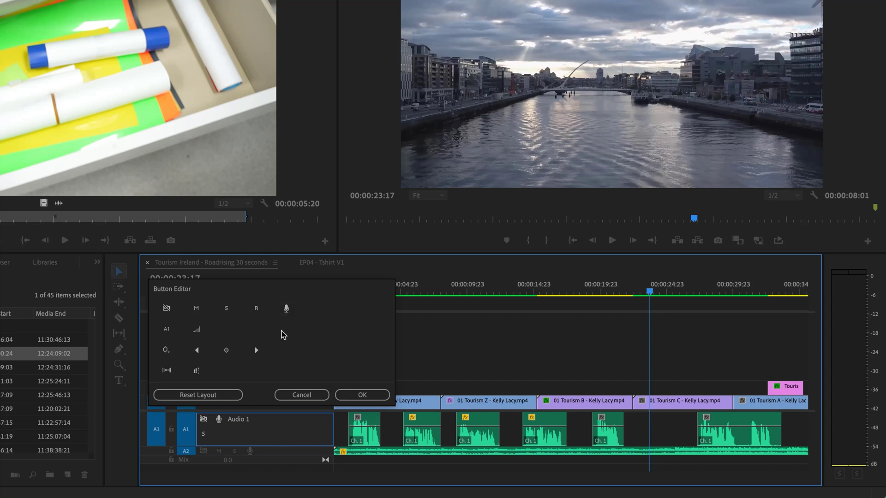
{"action": "left_click_drag", "start_coordinate": [286, 309], "coordinate": [215, 437]}
{"action": "left_click_drag", "start_coordinate": [198, 311], "coordinate": [217, 420]}
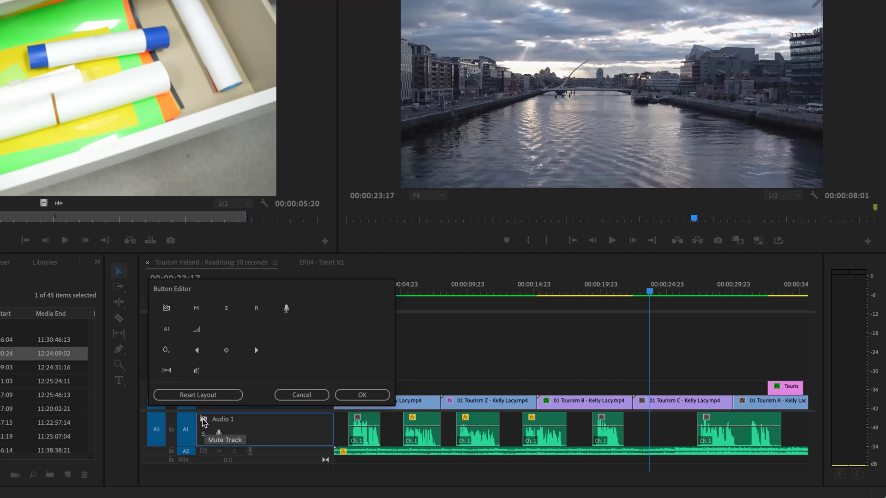
{"action": "left_click", "coordinate": [204, 422]}
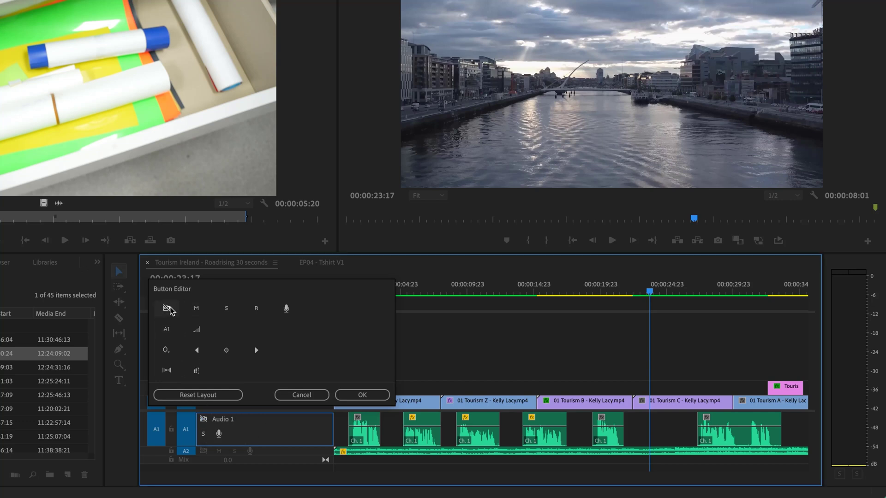
{"action": "left_click_drag", "start_coordinate": [167, 309], "coordinate": [233, 427]}
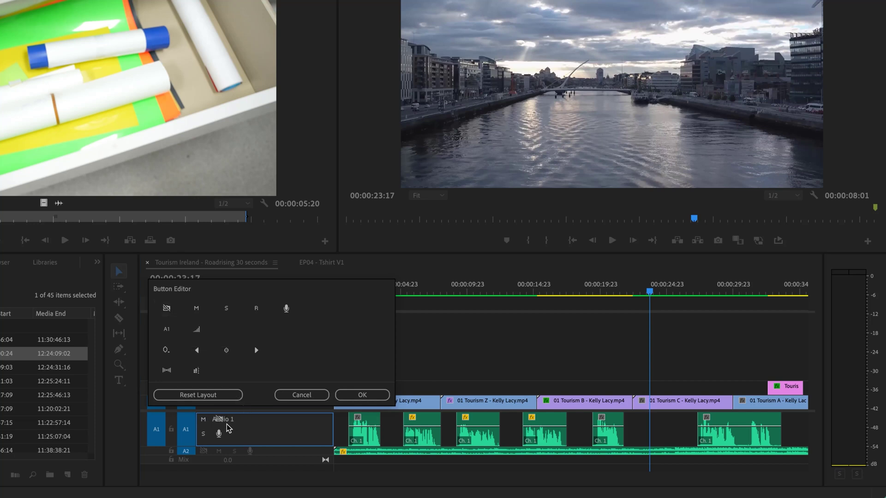
{"action": "left_click", "coordinate": [347, 396]}
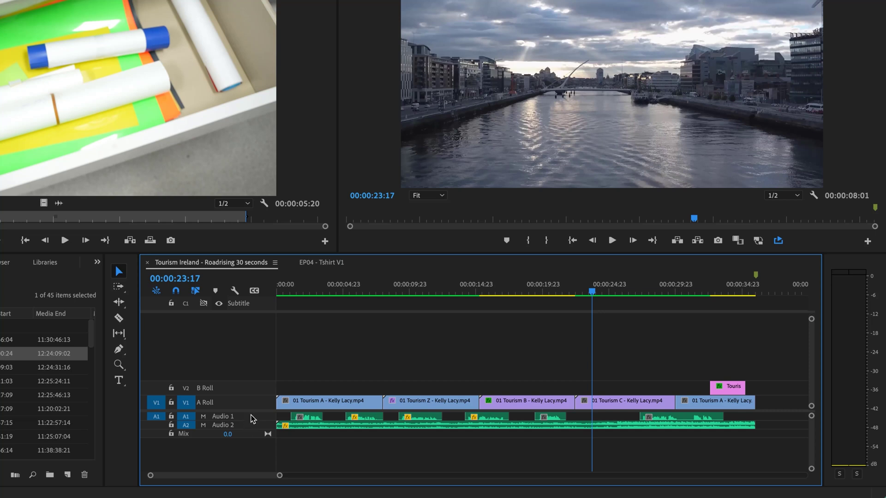
Reopen the audio header customization and add the sync lock toggle again.
{"action": "right_click", "coordinate": [253, 419]}
{"action": "left_click", "coordinate": [290, 485]}
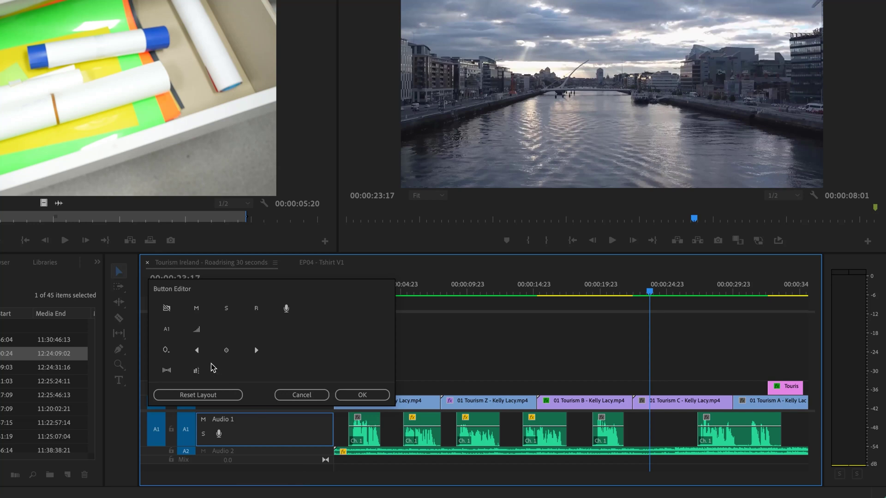
{"action": "left_click_drag", "start_coordinate": [166, 308], "coordinate": [220, 420]}
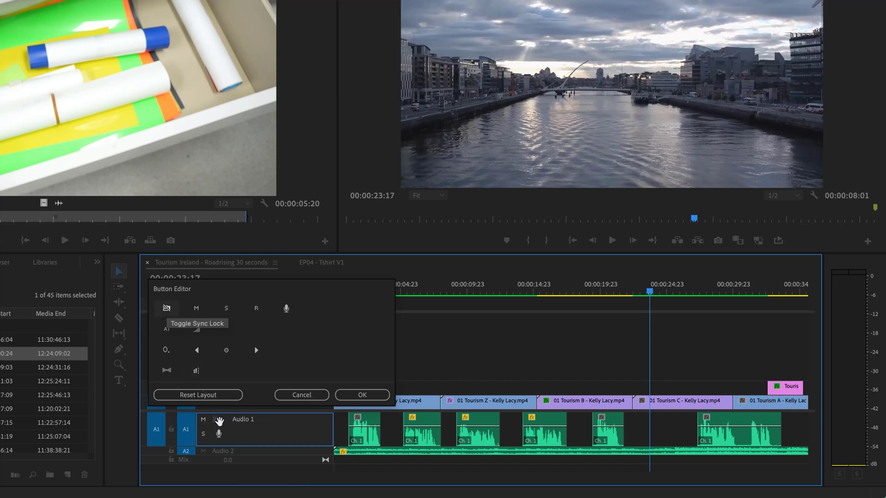
{"action": "left_click", "coordinate": [352, 395]}
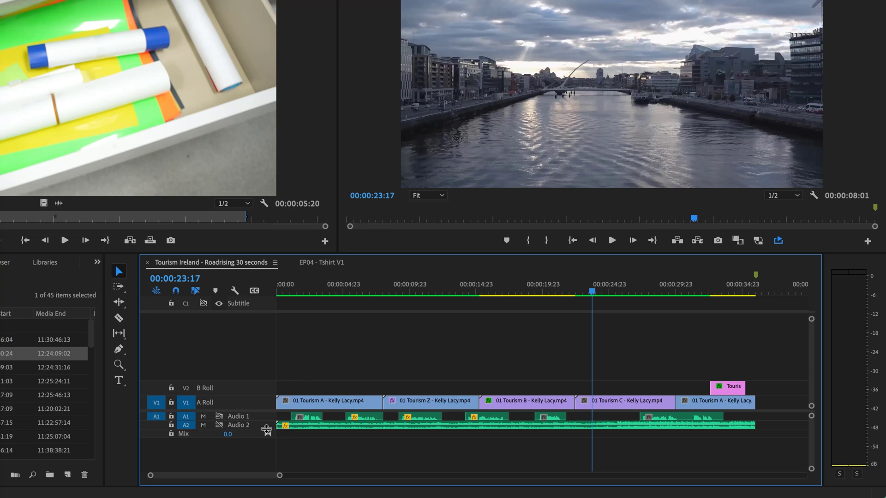
Enlarge the audio tracks and the A Roll track so waveforms and thumbnails show.
{"action": "left_click_drag", "start_coordinate": [266, 430], "coordinate": [269, 440]}
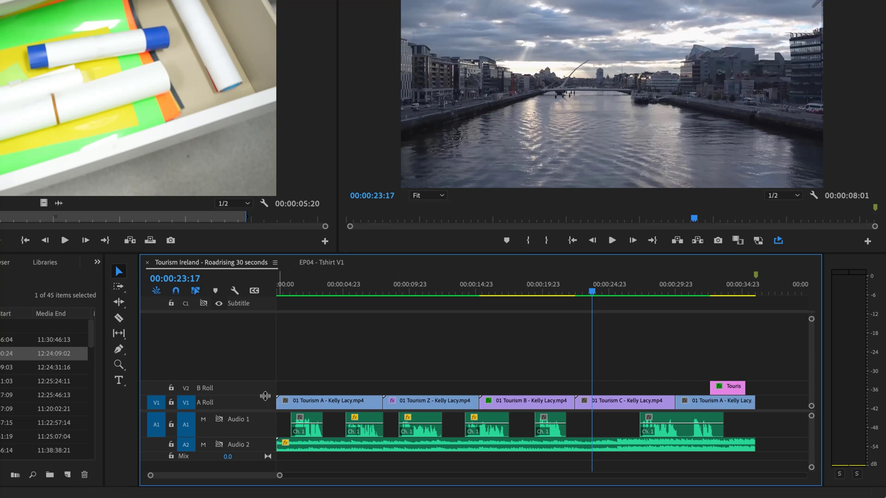
{"action": "left_click_drag", "start_coordinate": [265, 396], "coordinate": [265, 380]}
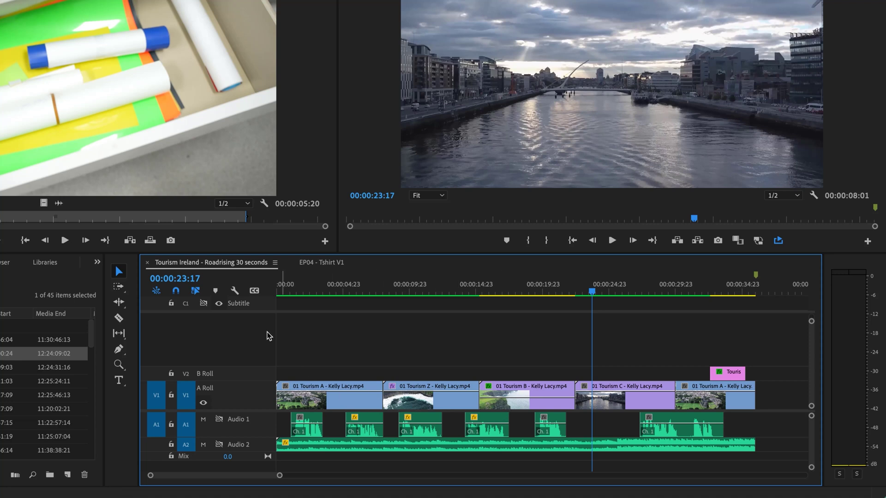
Turn off Show Video Thumbnails, Show Video Keyframes and Show FX Badges in Timeline Display Settings.
{"action": "left_click", "coordinate": [235, 291]}
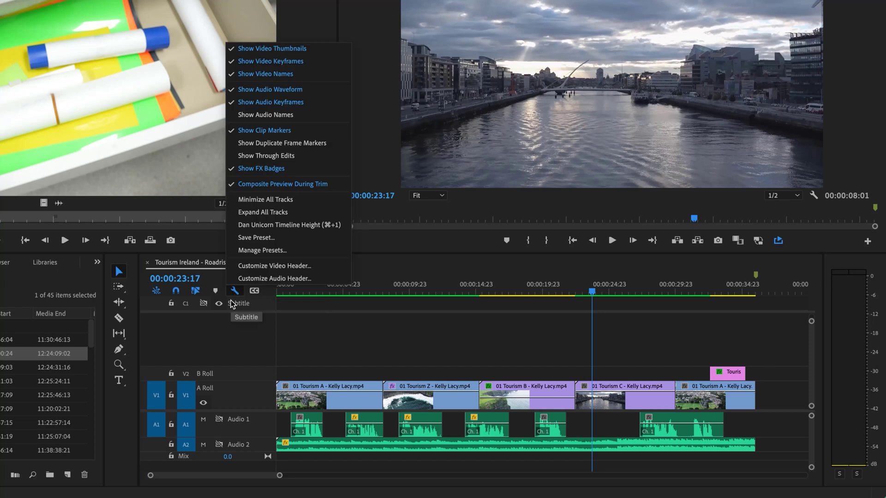
{"action": "left_click", "coordinate": [280, 50]}
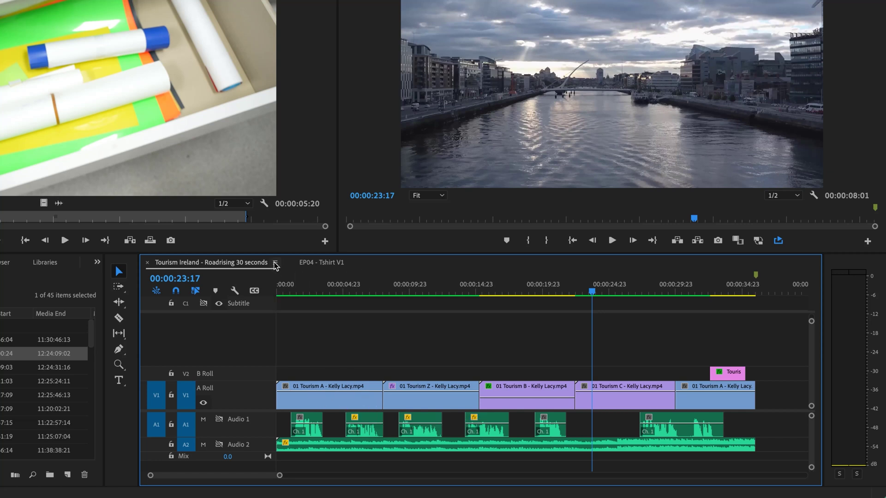
{"action": "left_click", "coordinate": [235, 291]}
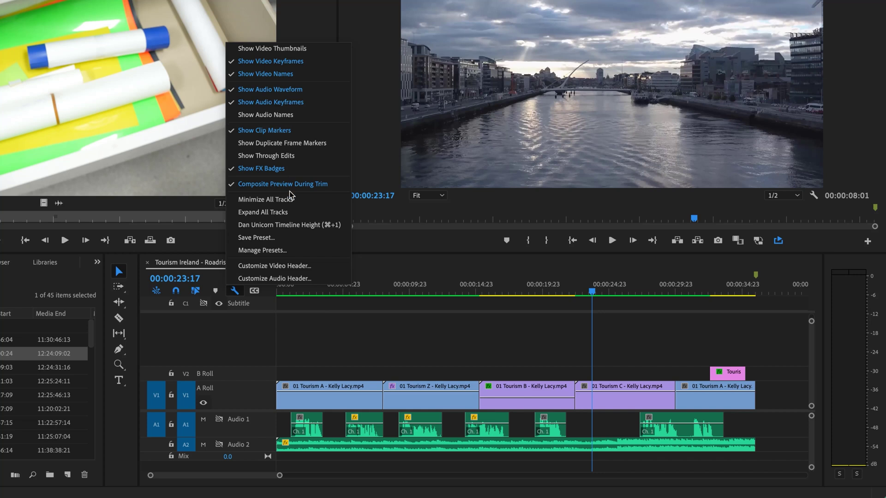
{"action": "left_click", "coordinate": [252, 65]}
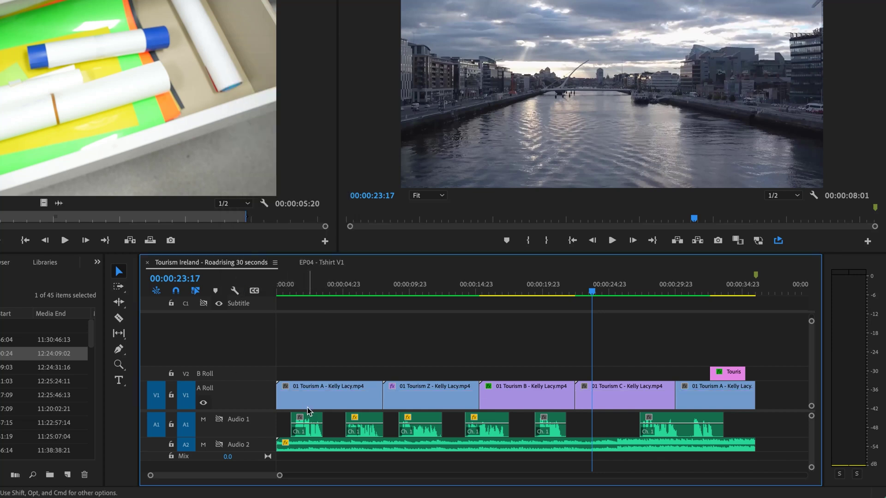
{"action": "left_click", "coordinate": [234, 292]}
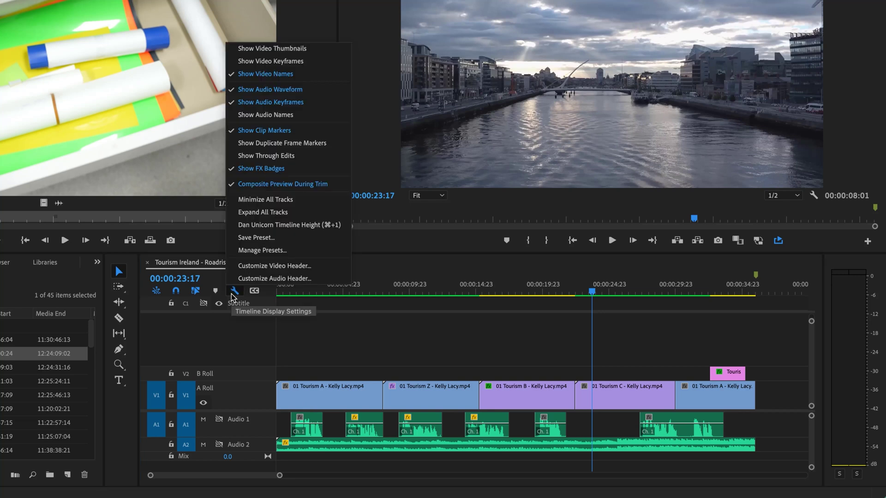
{"action": "left_click", "coordinate": [259, 169]}
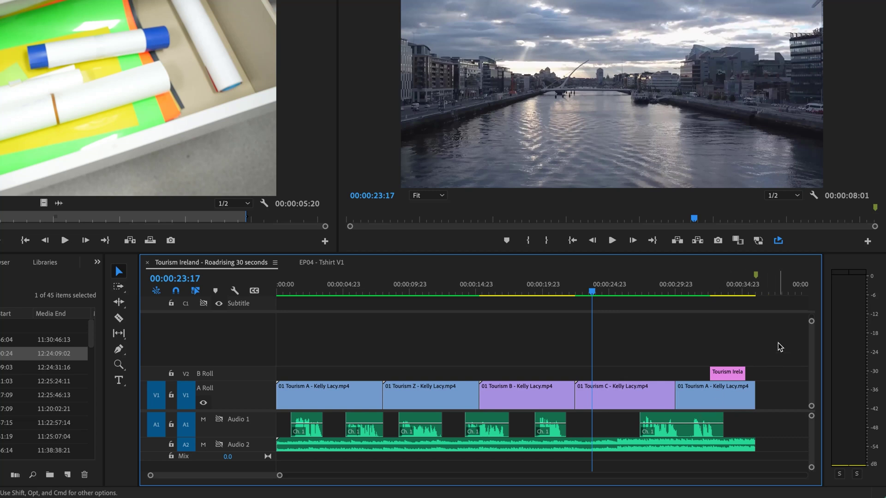
Select all timeline clips and set their label colour to Teal.
{"action": "left_click_drag", "start_coordinate": [780, 341], "coordinate": [248, 463]}
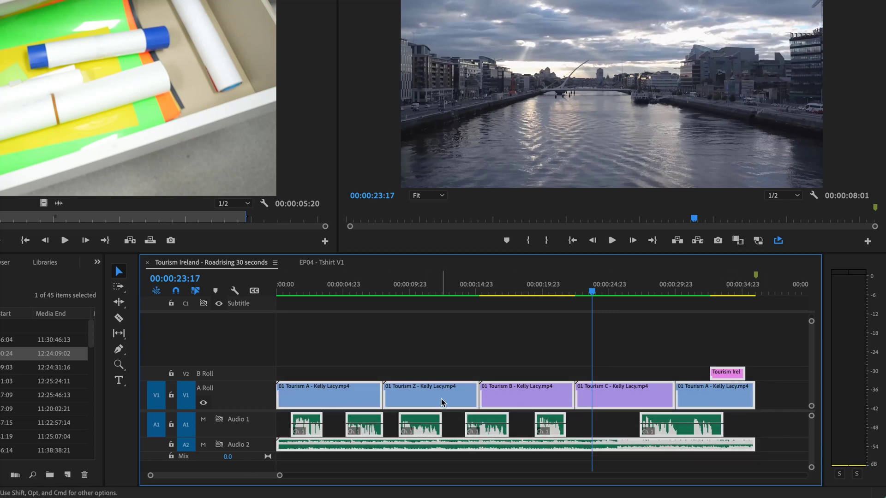
{"action": "right_click", "coordinate": [441, 399]}
{"action": "mouse_move", "coordinate": [524, 205]}
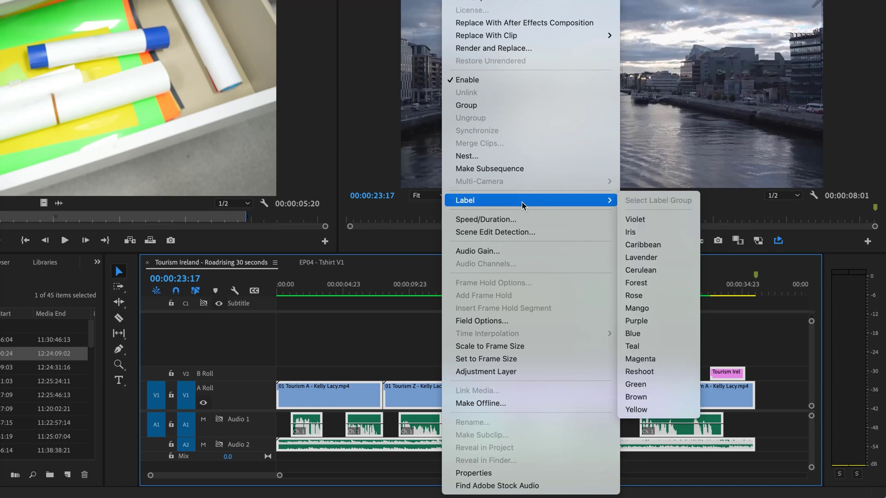
{"action": "left_click", "coordinate": [634, 220]}
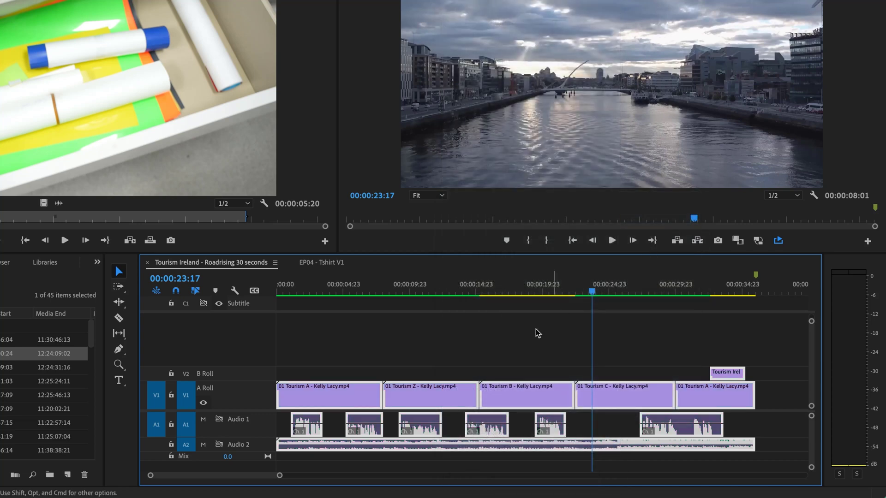
{"action": "left_click", "coordinate": [440, 355]}
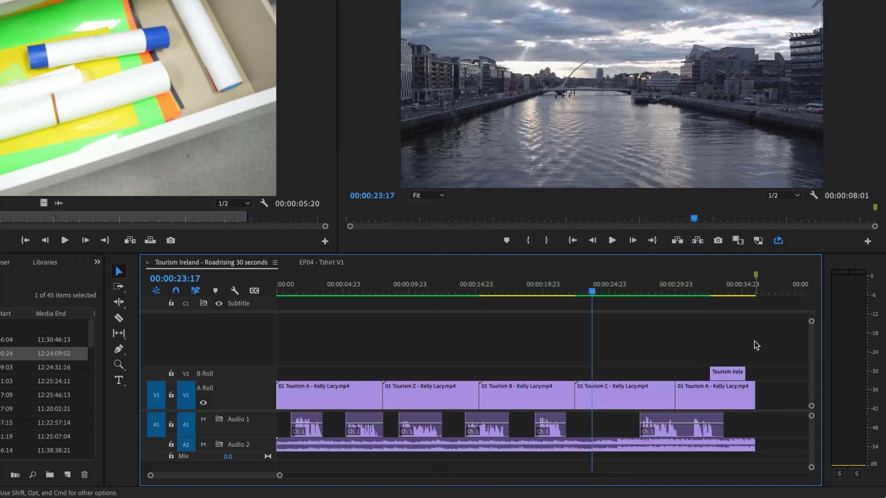
{"action": "left_click_drag", "start_coordinate": [772, 335], "coordinate": [298, 457]}
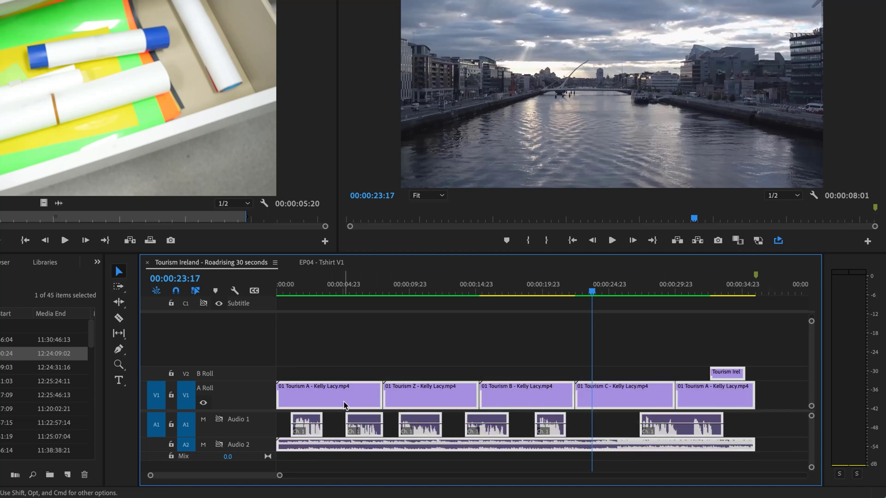
{"action": "right_click", "coordinate": [344, 401]}
{"action": "mouse_move", "coordinate": [441, 202]}
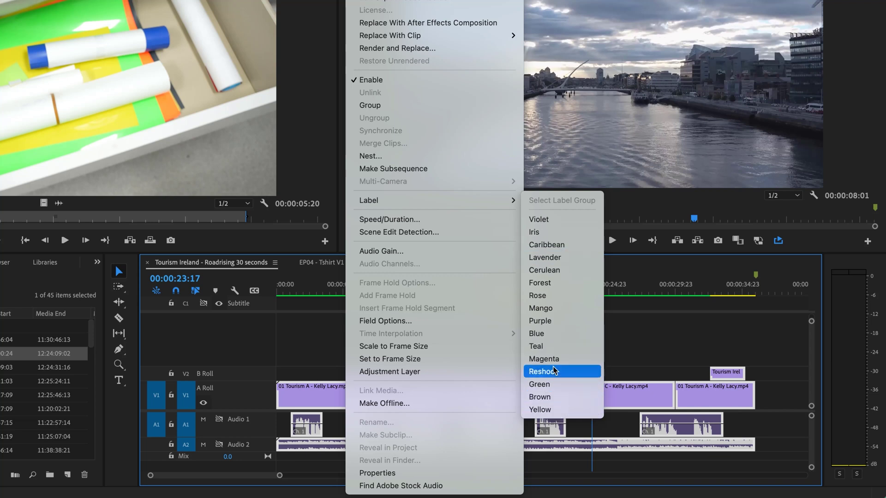
{"action": "left_click", "coordinate": [554, 348]}
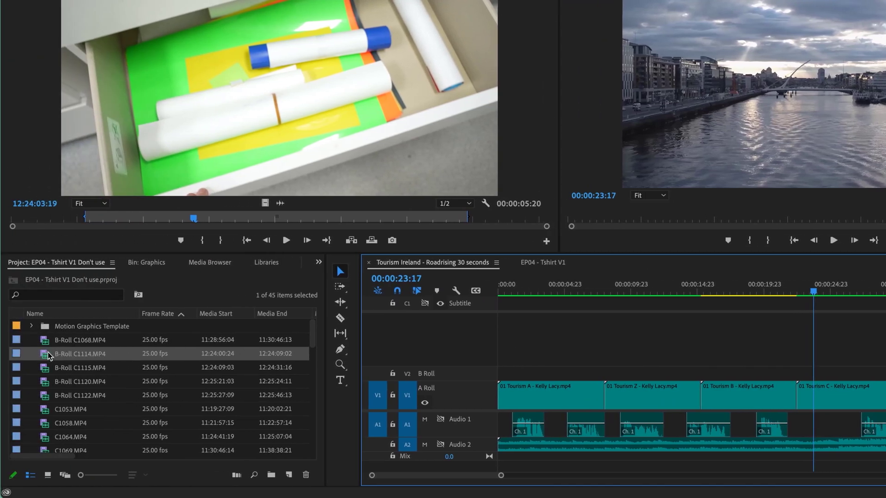
{"action": "left_click_drag", "start_coordinate": [48, 355], "coordinate": [595, 359]}
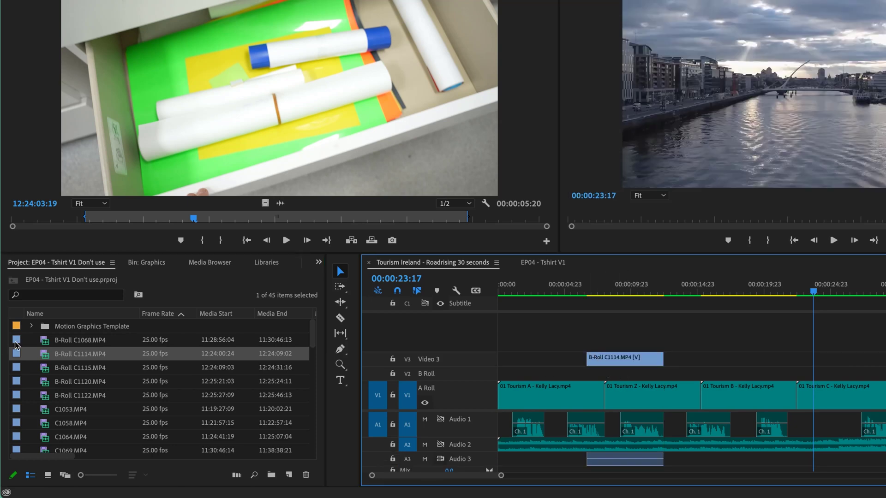
{"action": "key", "text": "super+z"}
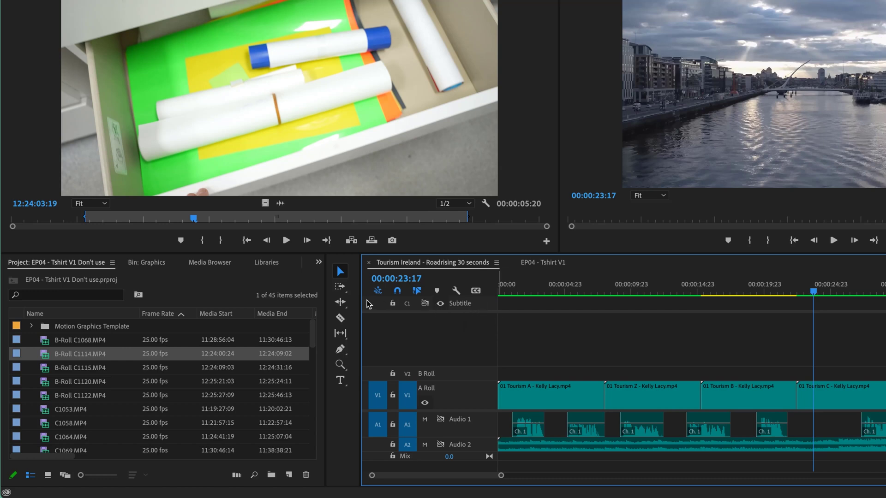
Hide all caption tracks using the caption track options.
{"action": "right_click", "coordinate": [485, 303]}
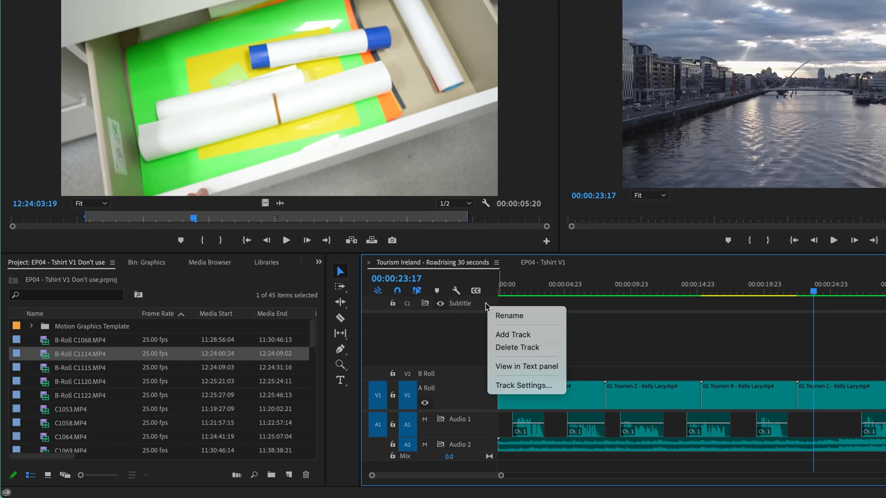
{"action": "key", "text": "Escape"}
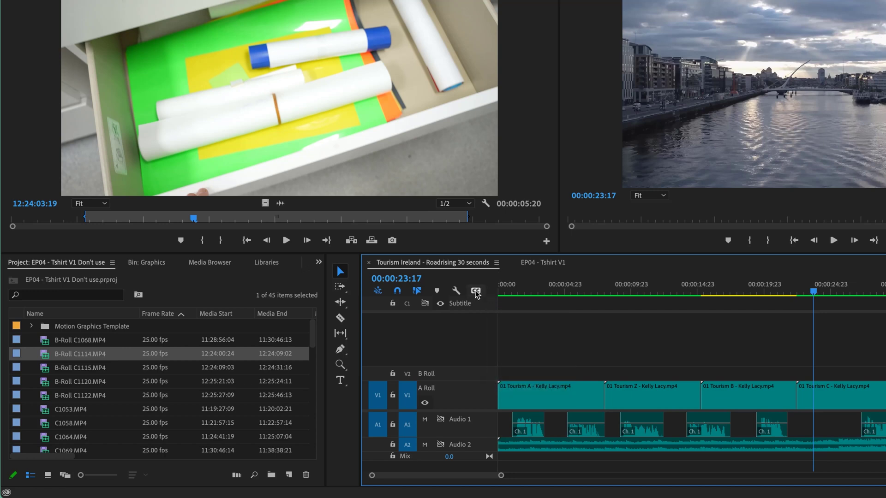
{"action": "left_click", "coordinate": [475, 292]}
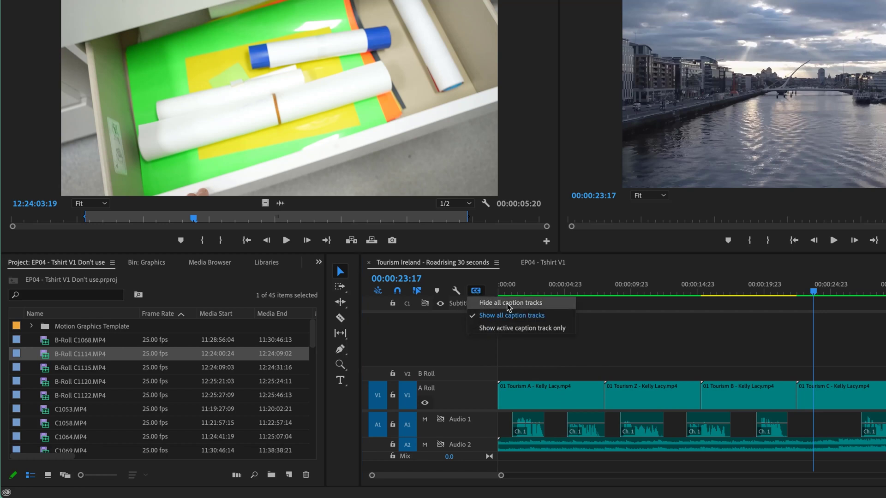
{"action": "left_click", "coordinate": [494, 303]}
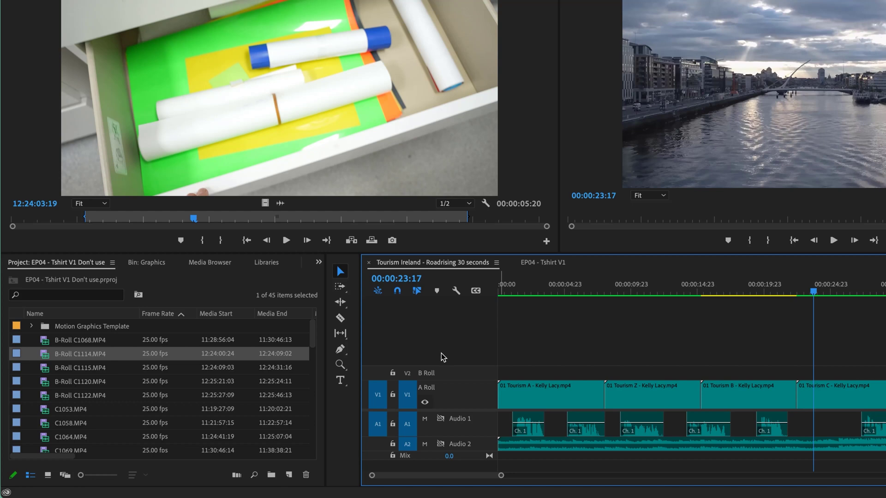
Switch to EP04 - Tshirt V1 and back, then drag the divider down to enlarge the monitors.
{"action": "left_click", "coordinate": [576, 260]}
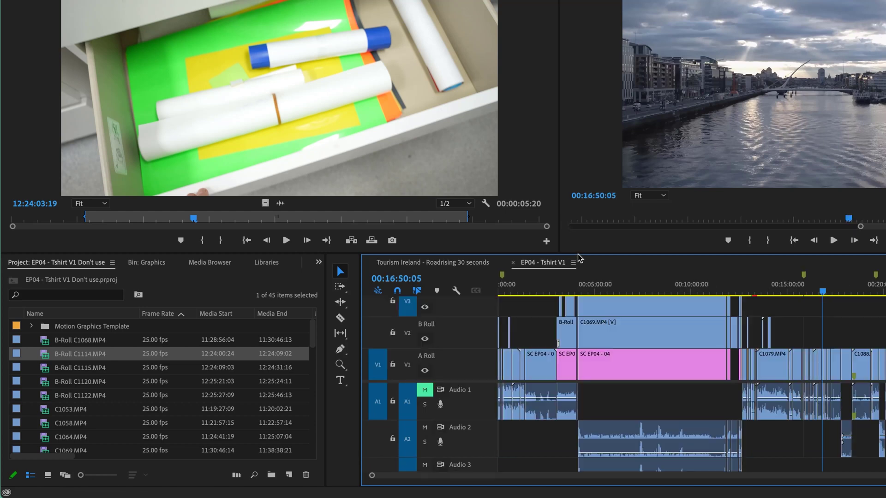
{"action": "left_click", "coordinate": [468, 266]}
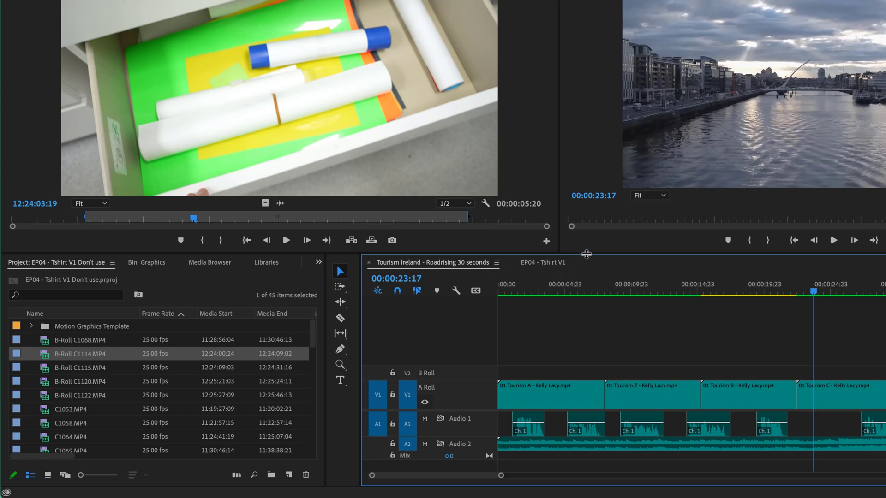
{"action": "left_click_drag", "start_coordinate": [584, 254], "coordinate": [583, 310]}
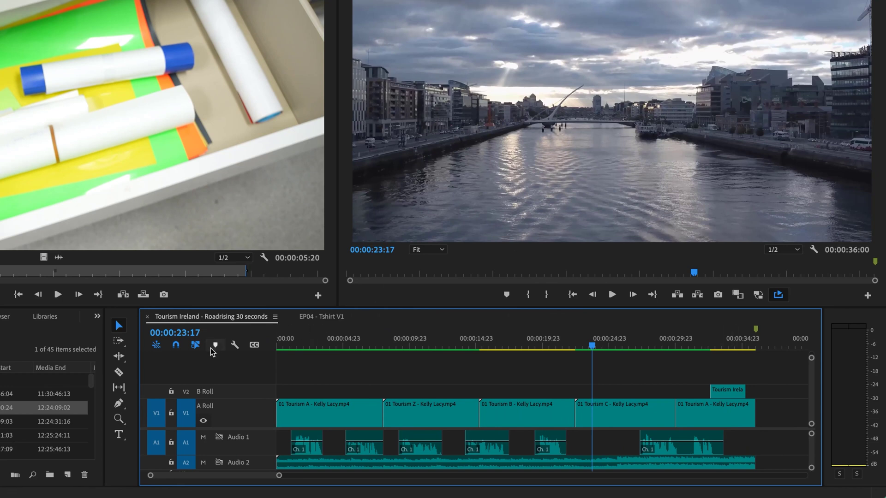
Save the current track heights as a new Timeline Display Settings height preset under a custom job name.
{"action": "left_click", "coordinate": [234, 345]}
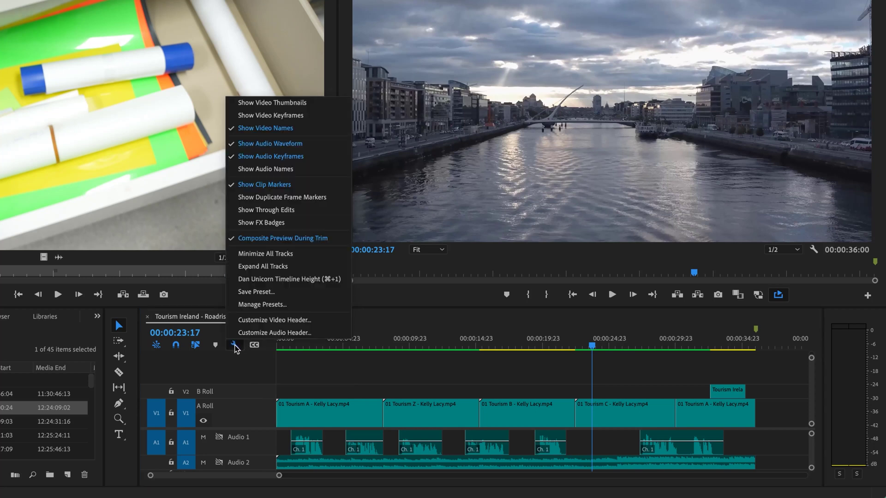
{"action": "left_click", "coordinate": [256, 293]}
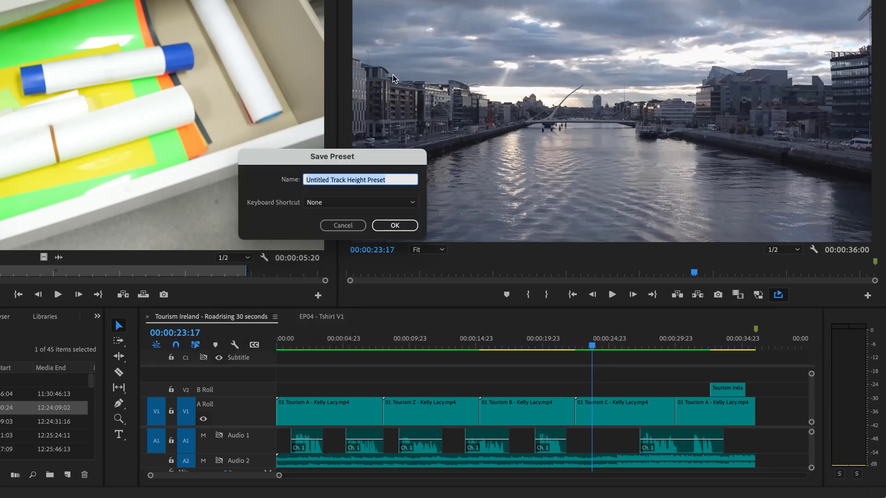
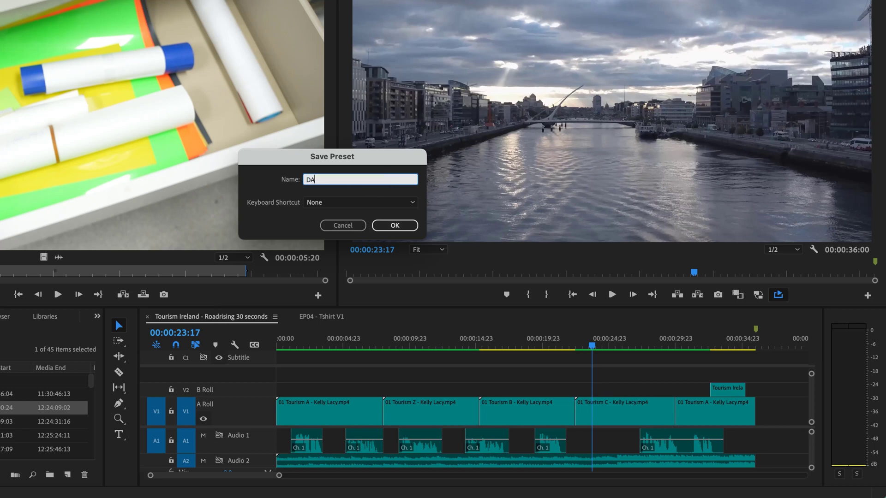
{"action": "type", "text": "ob"}
{"action": "left_click", "coordinate": [396, 225]}
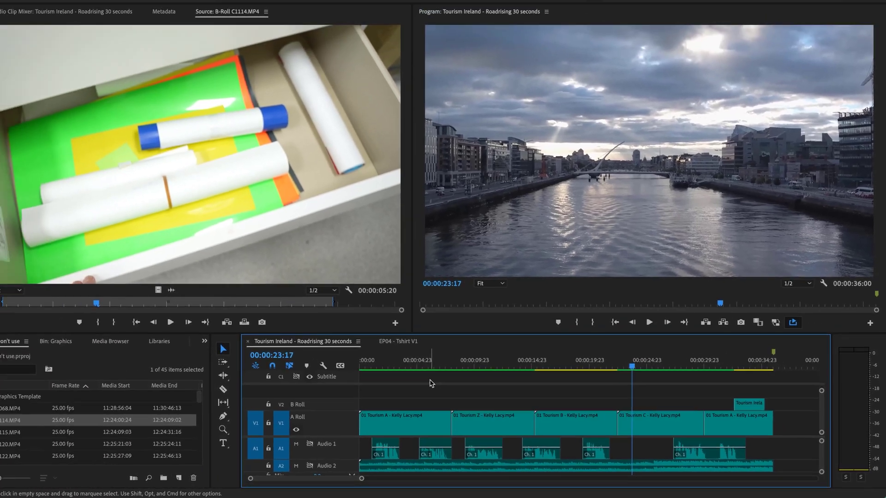
{"action": "key", "text": "grave"}
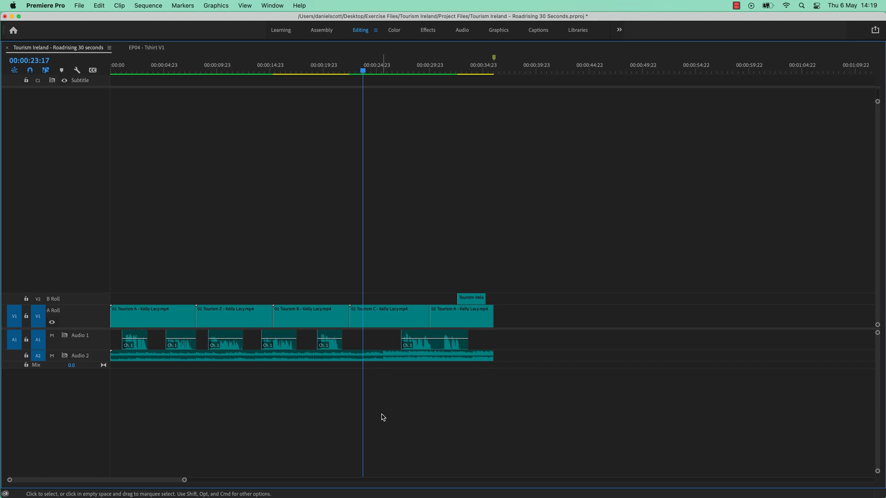
{"action": "right_click", "coordinate": [102, 318]}
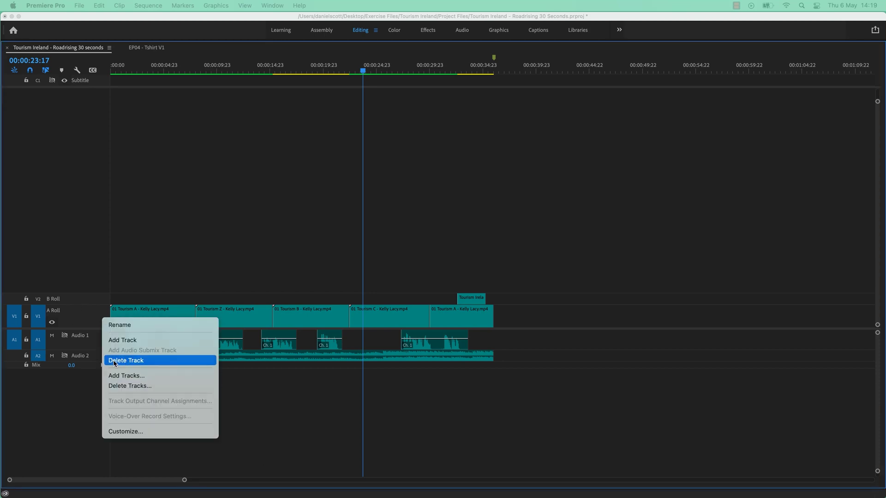
{"action": "left_click", "coordinate": [117, 387]}
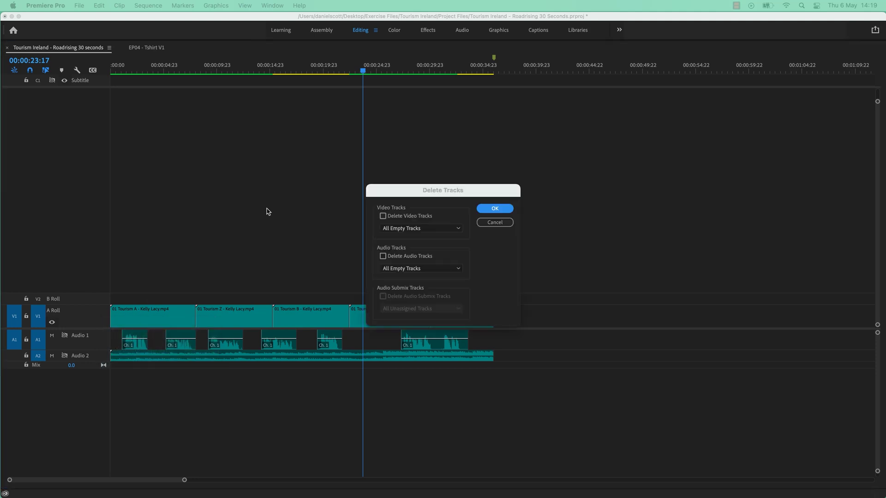
{"action": "left_click", "coordinate": [382, 216]}
{"action": "left_click", "coordinate": [383, 256]}
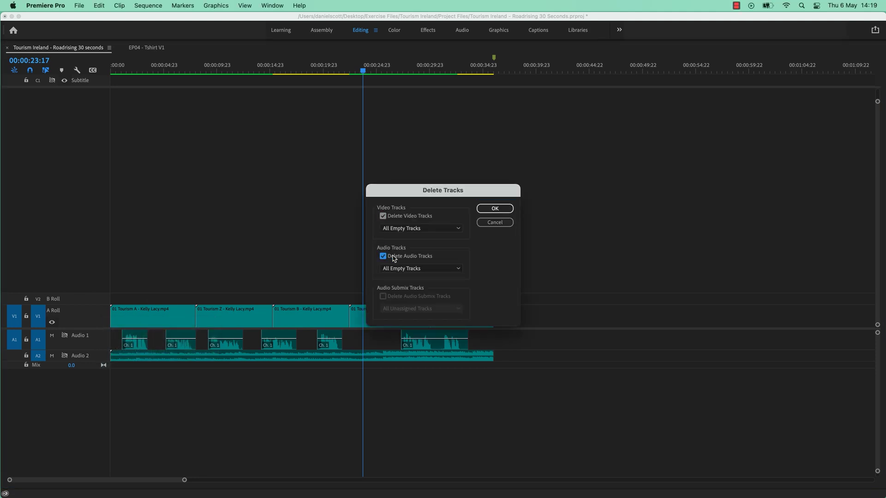
{"action": "left_click", "coordinate": [494, 222]}
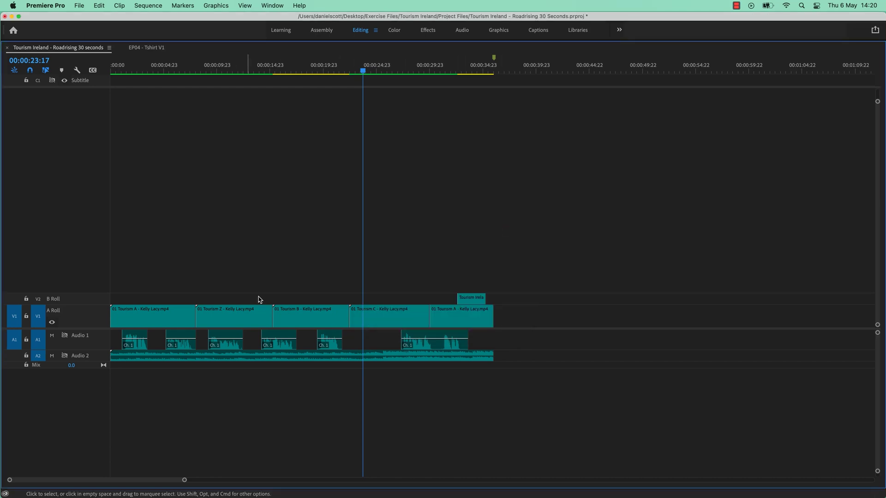
Restore the timeline panel to normal size and open the Button Editor for the A Roll video track header.
{"action": "key", "text": "grave"}
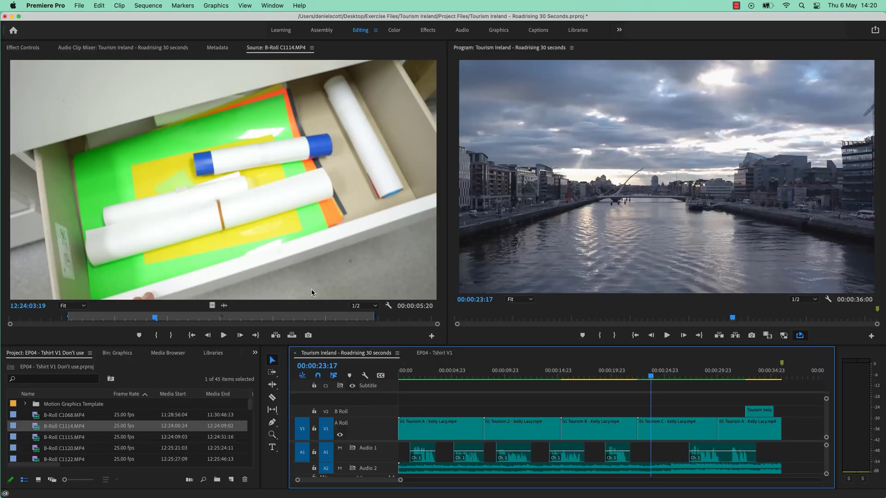
{"action": "scroll", "coordinate": [381, 447], "scroll_direction": "right", "scroll_amount": 2}
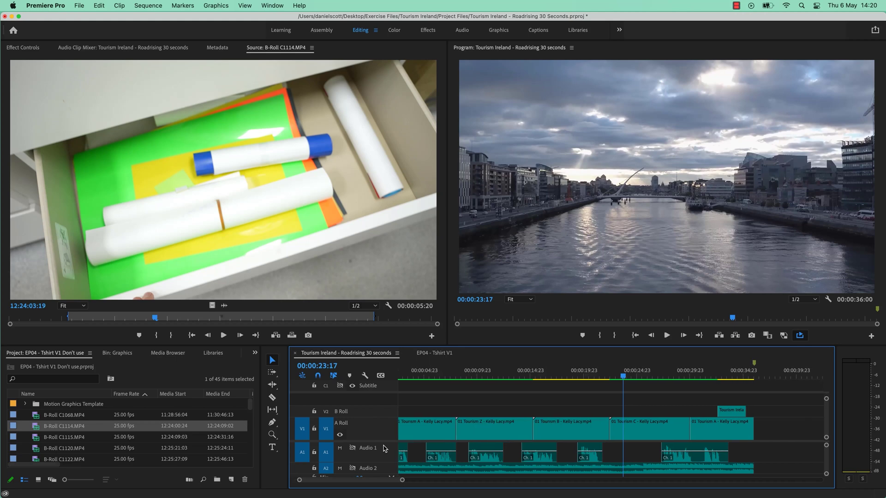
{"action": "right_click", "coordinate": [386, 434]}
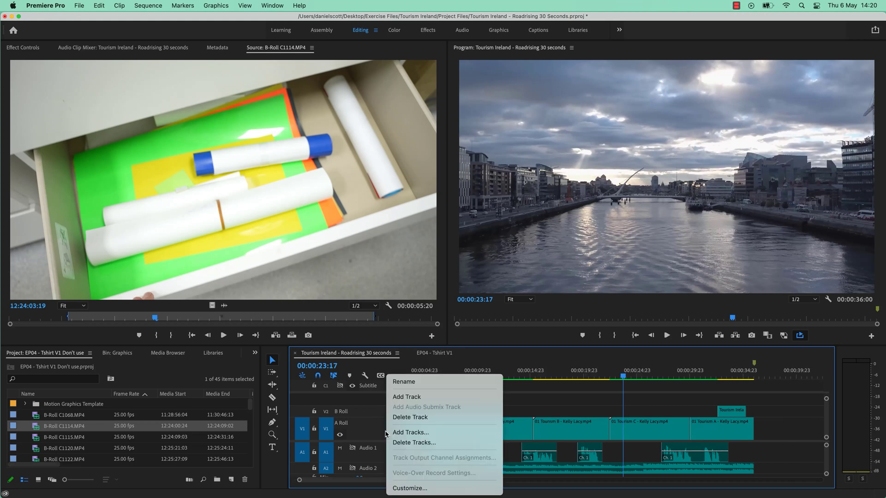
{"action": "left_click", "coordinate": [410, 487]}
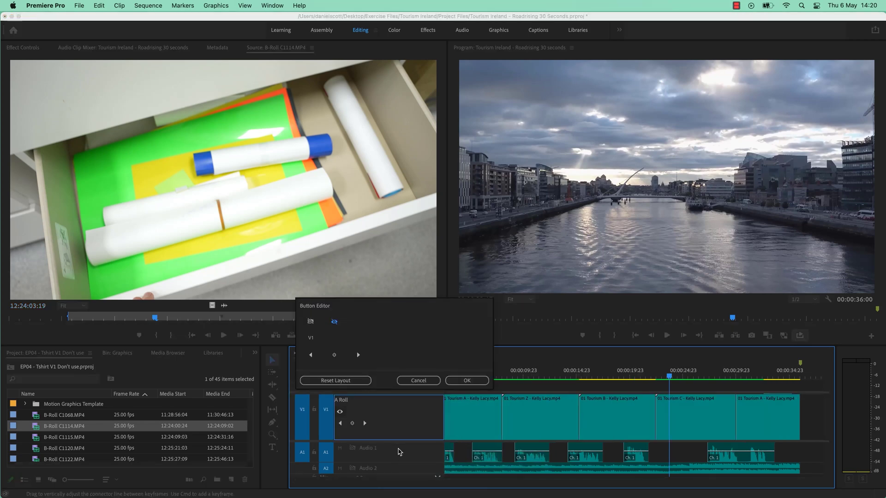